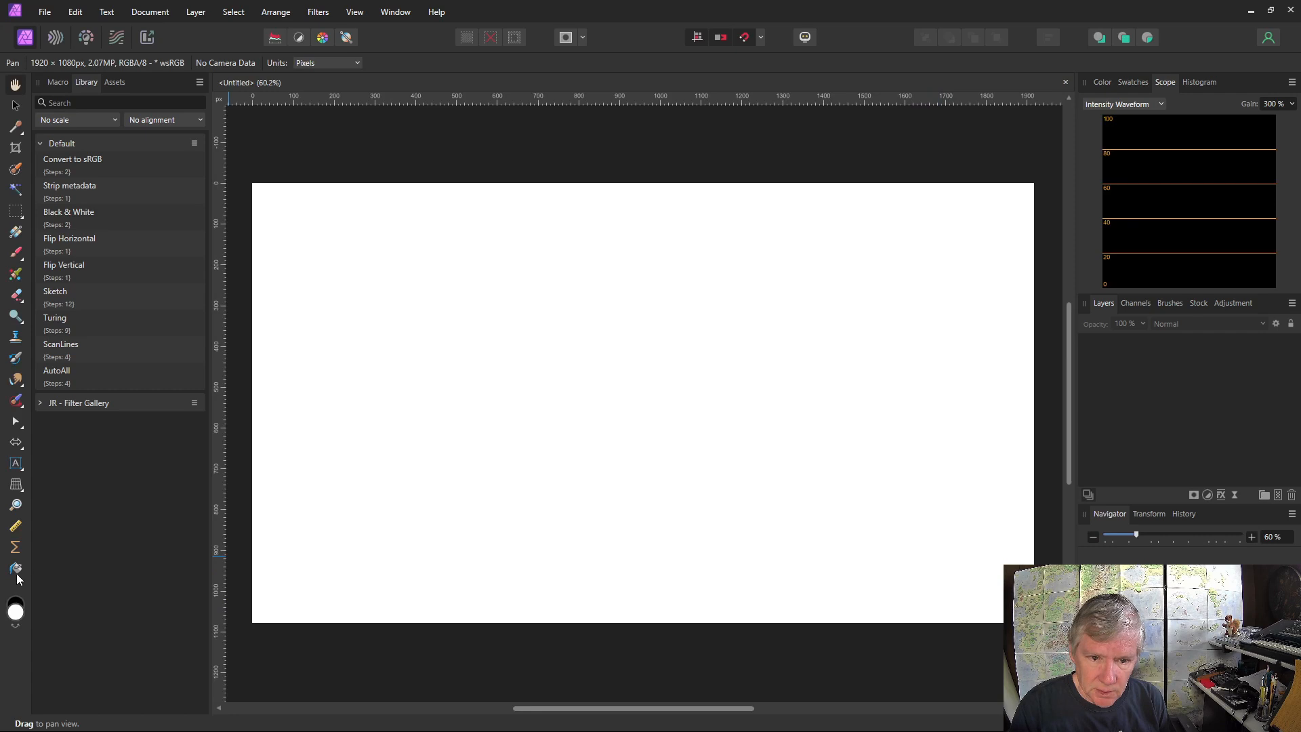
# Flood-fill the blank canvas with white and add a live Procedural Texture filter to the resulting pixel layer
pyautogui.click(15, 568)
pyautogui.click(405, 466)
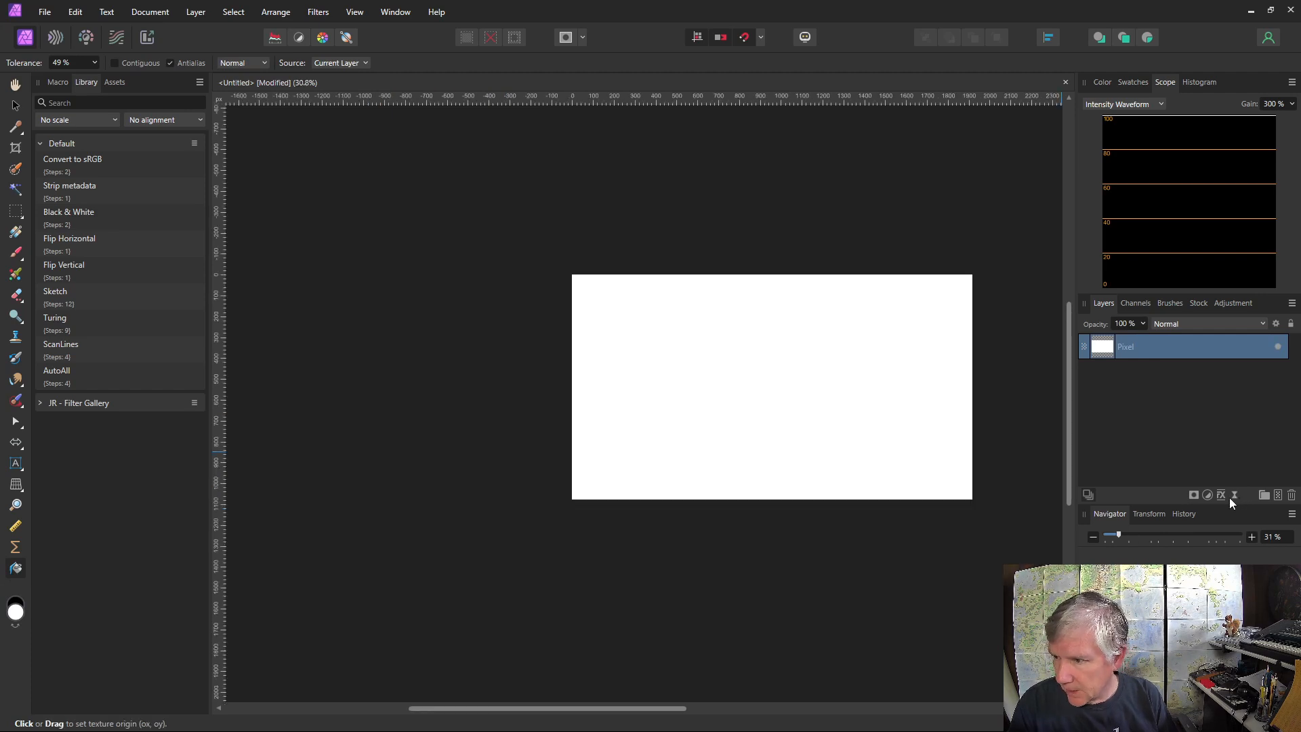
pyautogui.click(1235, 496)
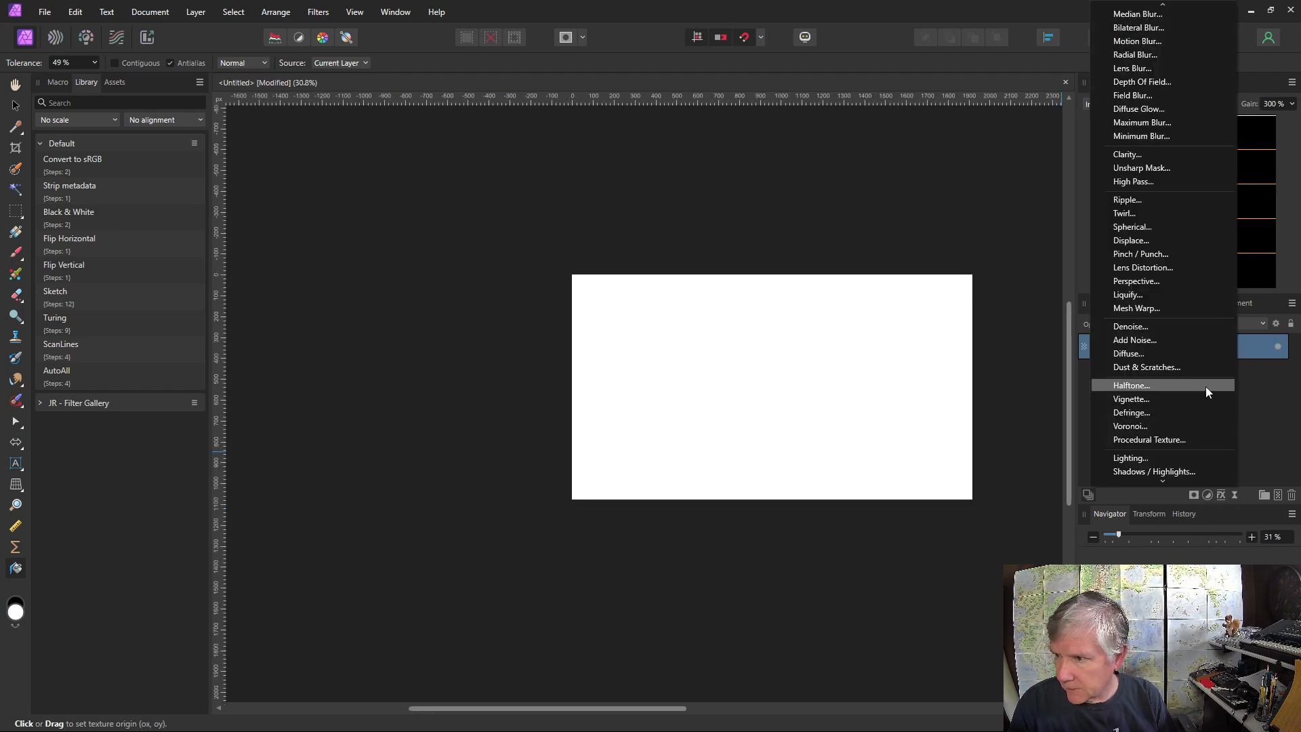
pyautogui.click(1164, 440)
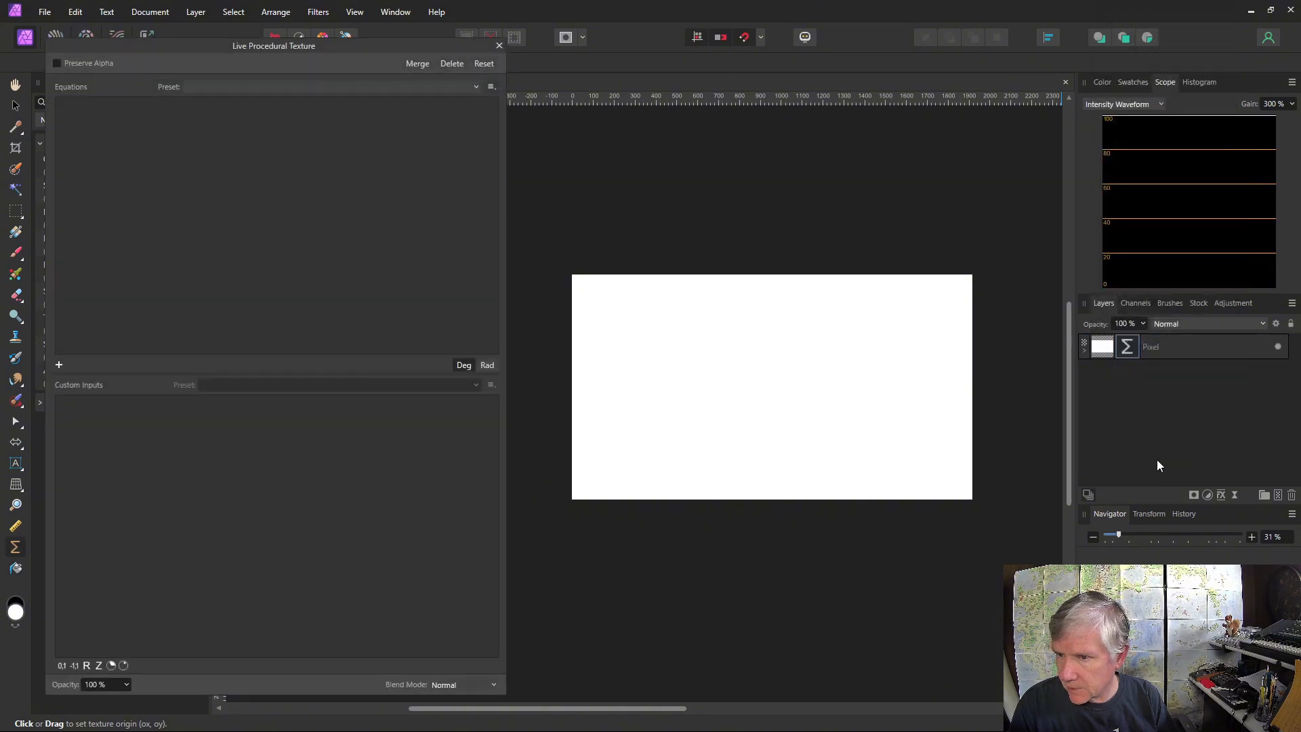
# Add an equation to the procedural texture and apply it to the green and blue channels as well as red
pyautogui.click(59, 365)
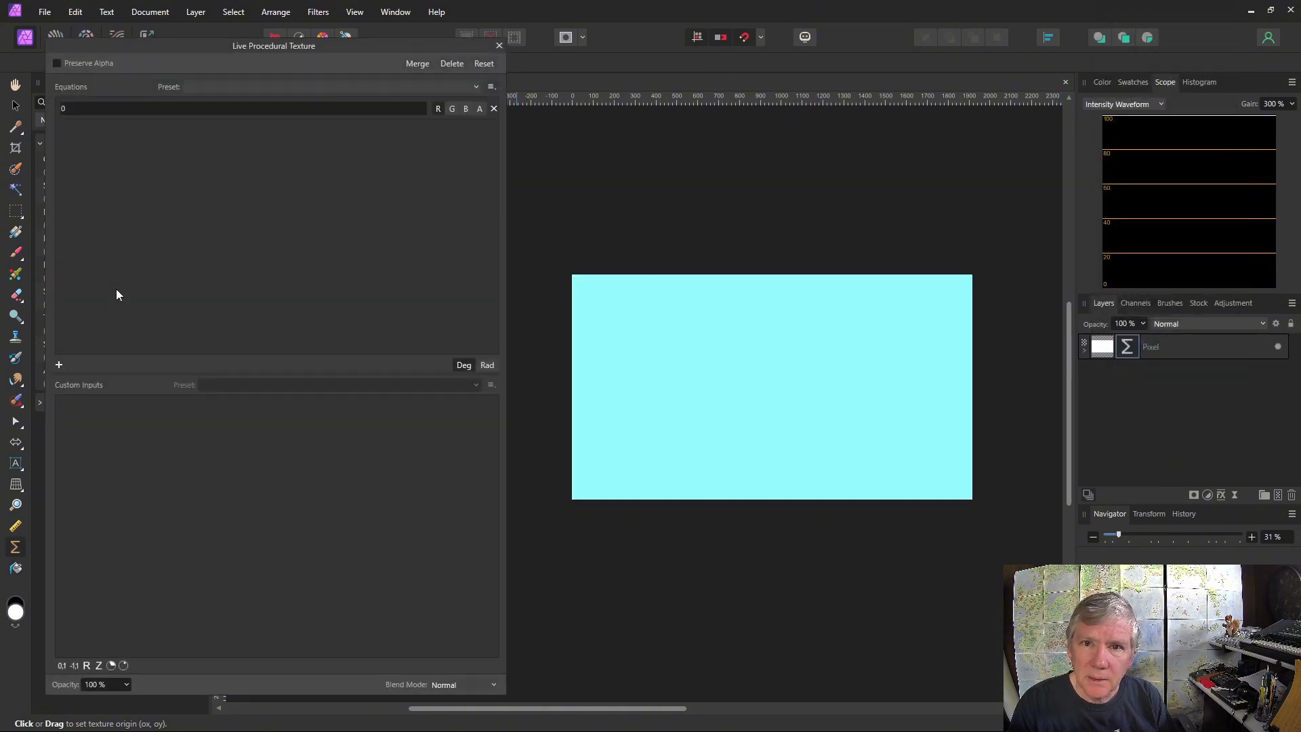
pyautogui.click(449, 111)
pyautogui.click(467, 109)
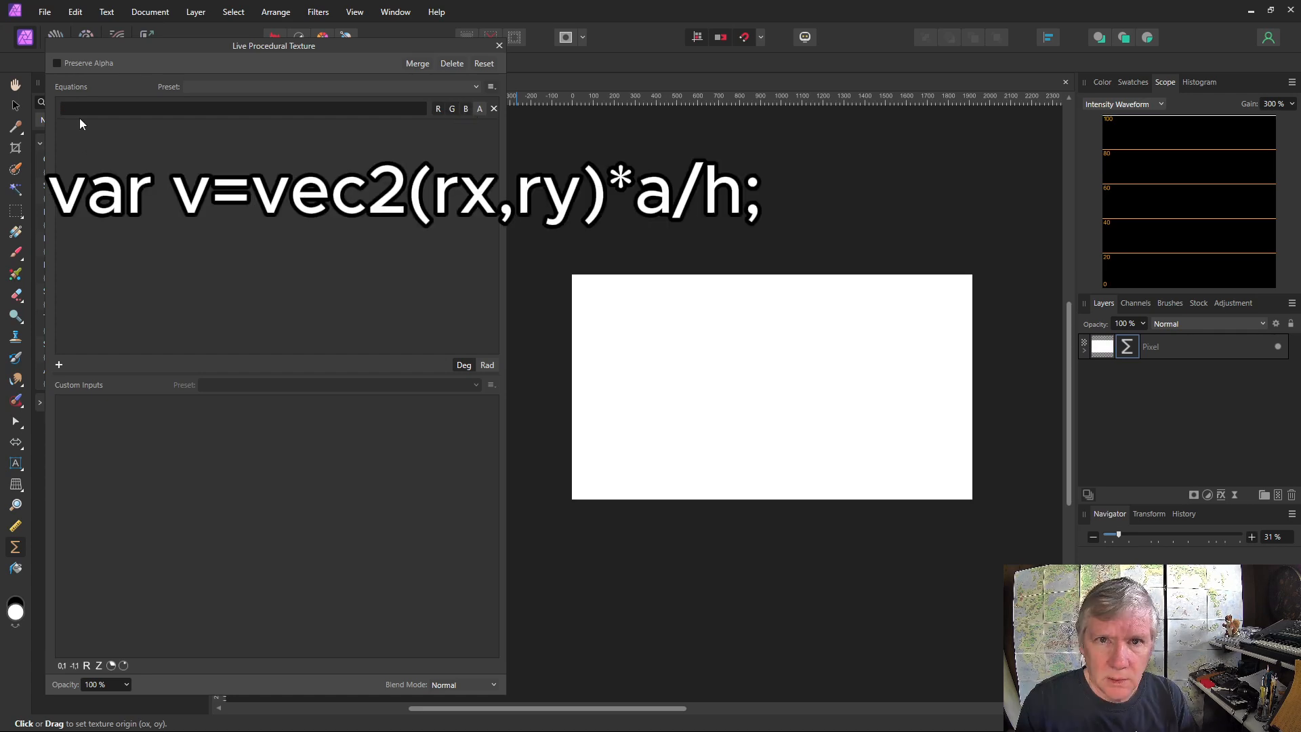
# Enter the equation var v=vec2(rx,ry)*a/h to define the scaled coordinate vector
pyautogui.click(79, 114)
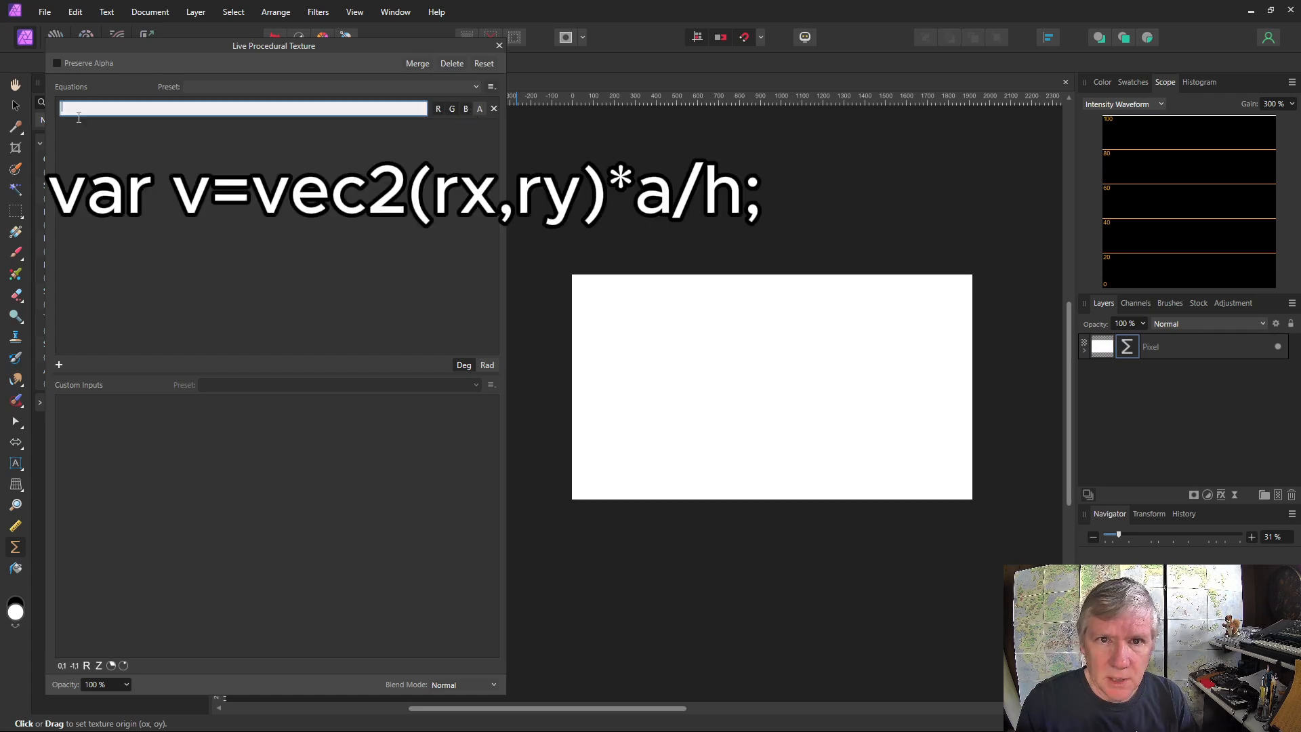
pyautogui.write('var')
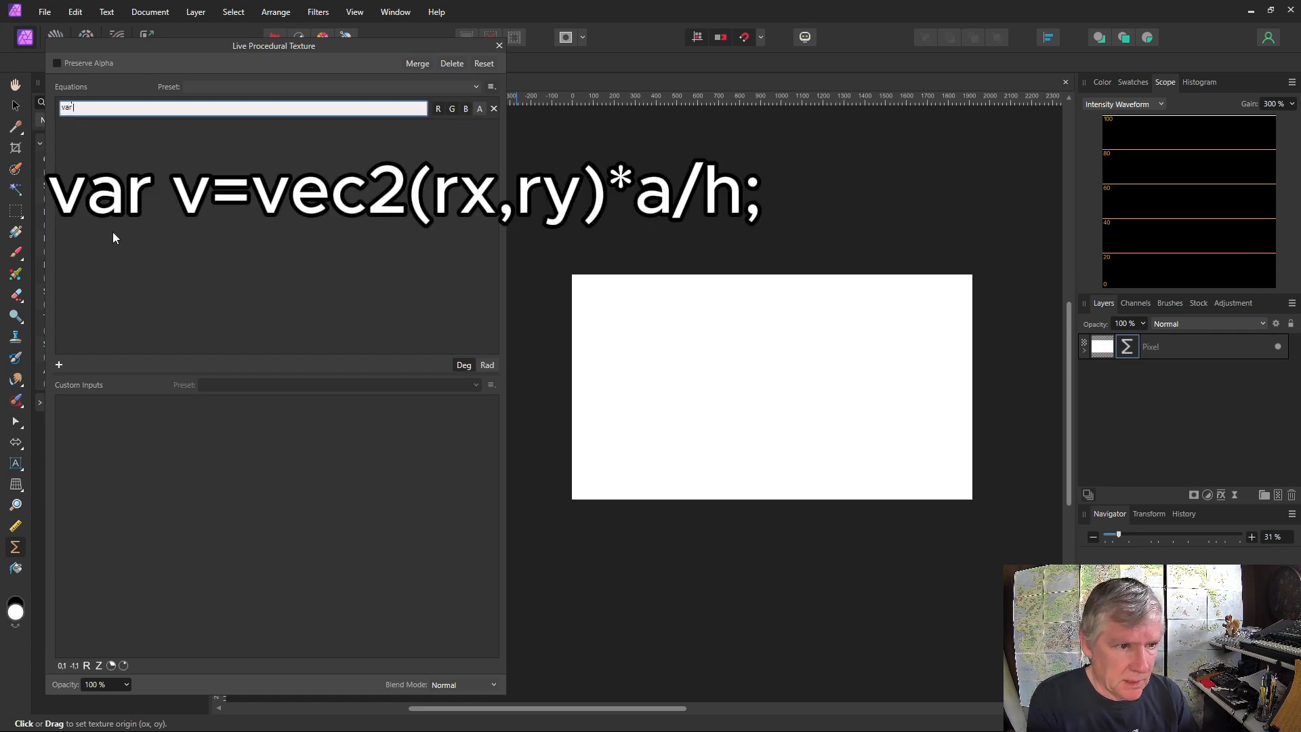
pyautogui.write(' v=vec2')
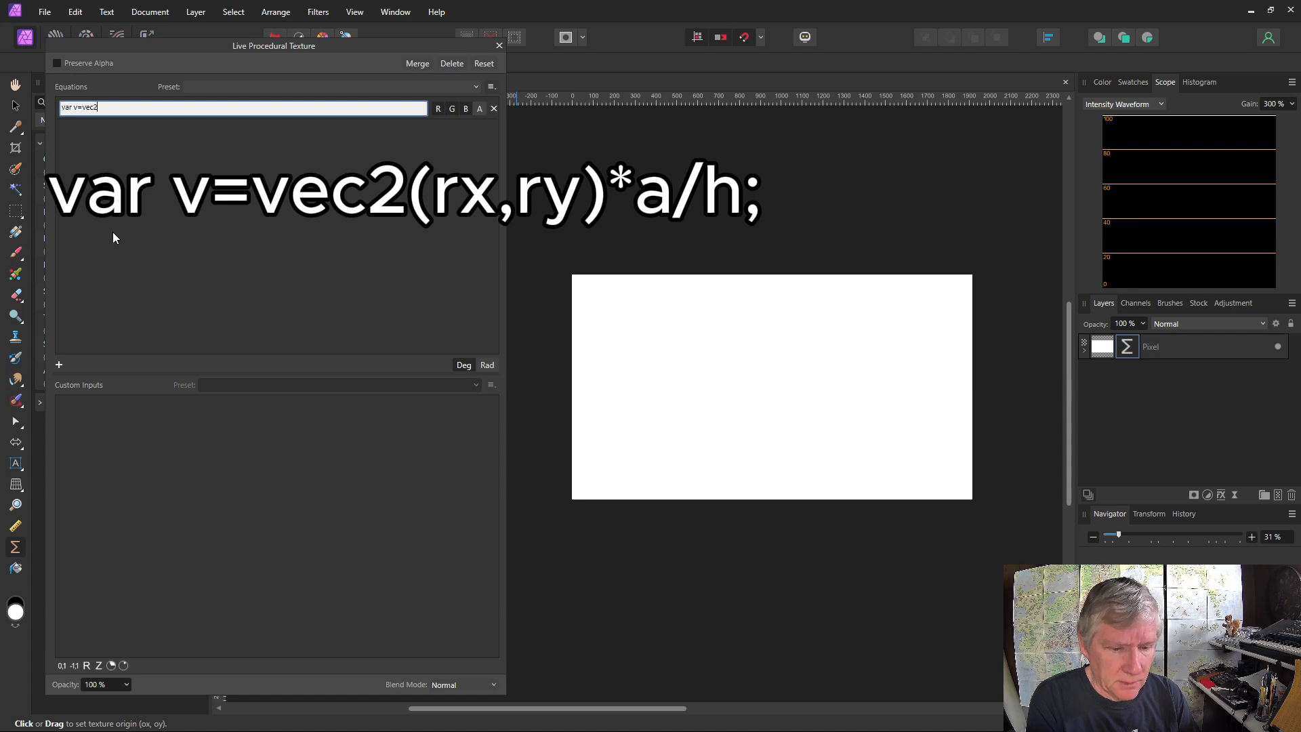
pyautogui.write('(rx,')
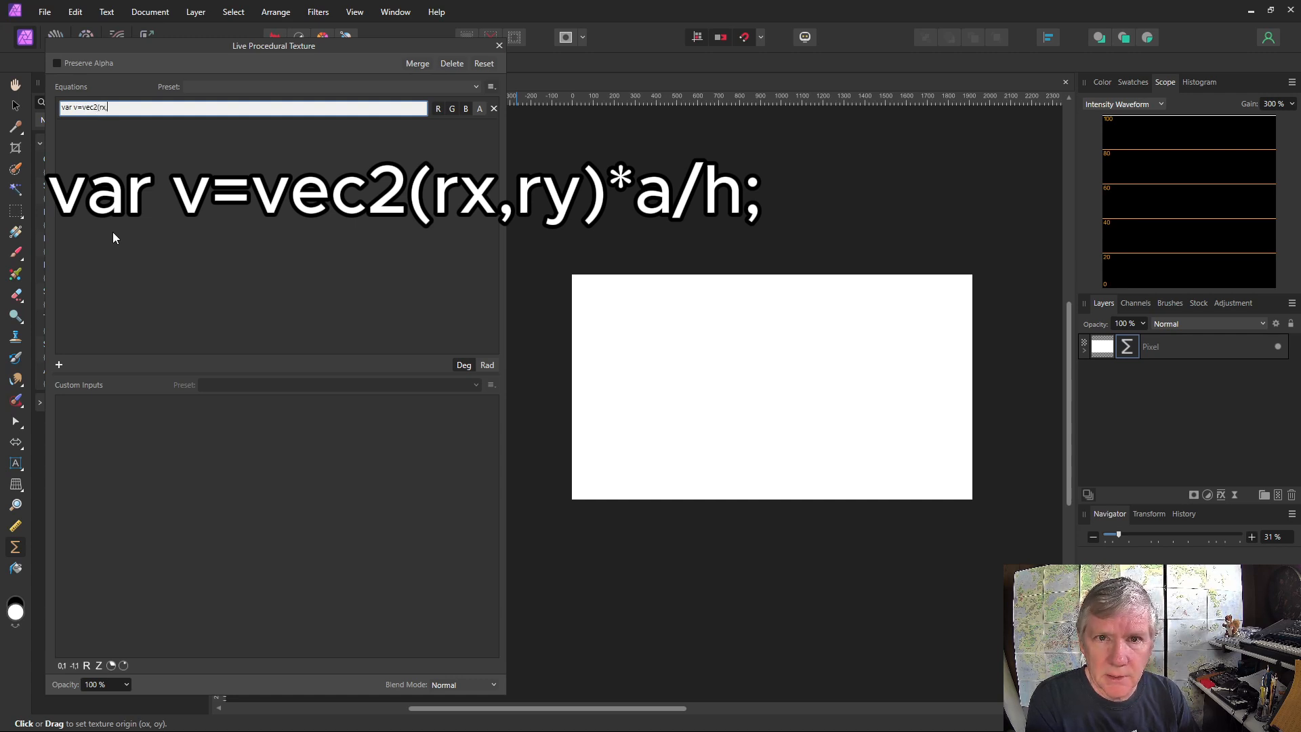
pyautogui.write('ry)*a/h')
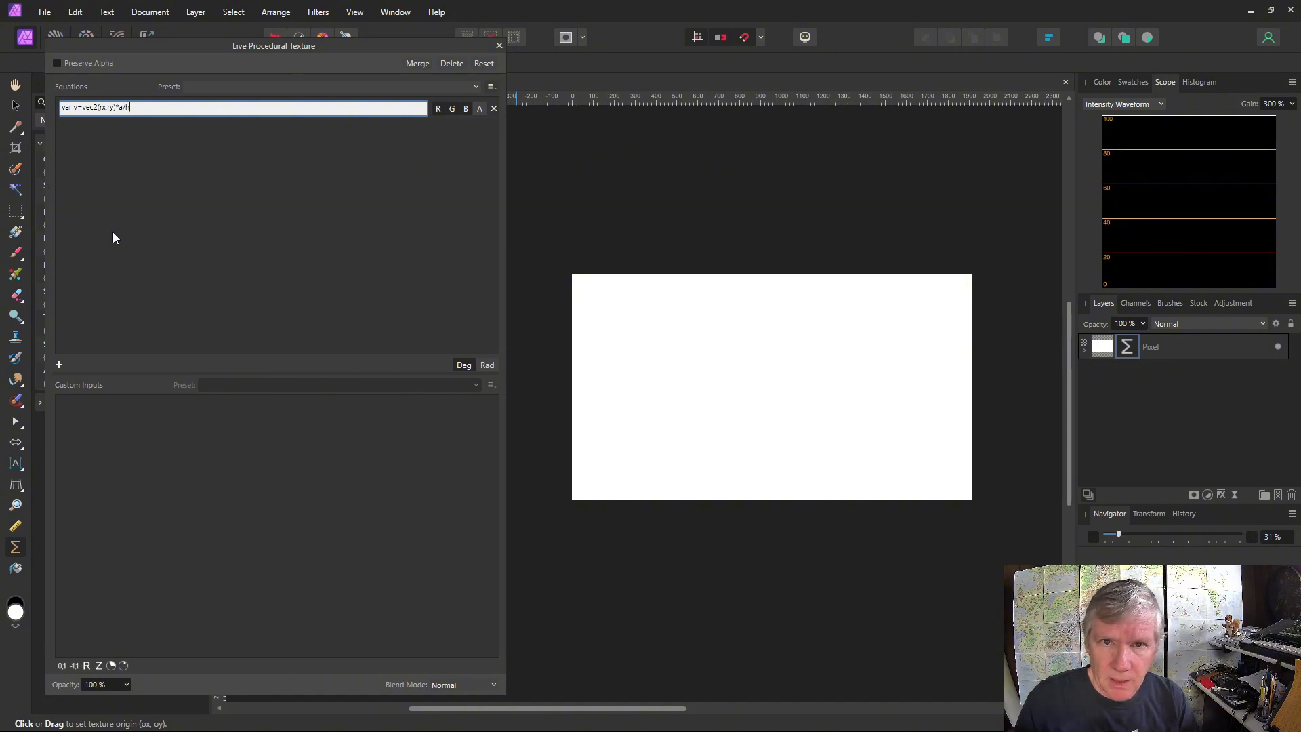
# Add a real-number custom input a and set its value to 6
pyautogui.click(87, 664)
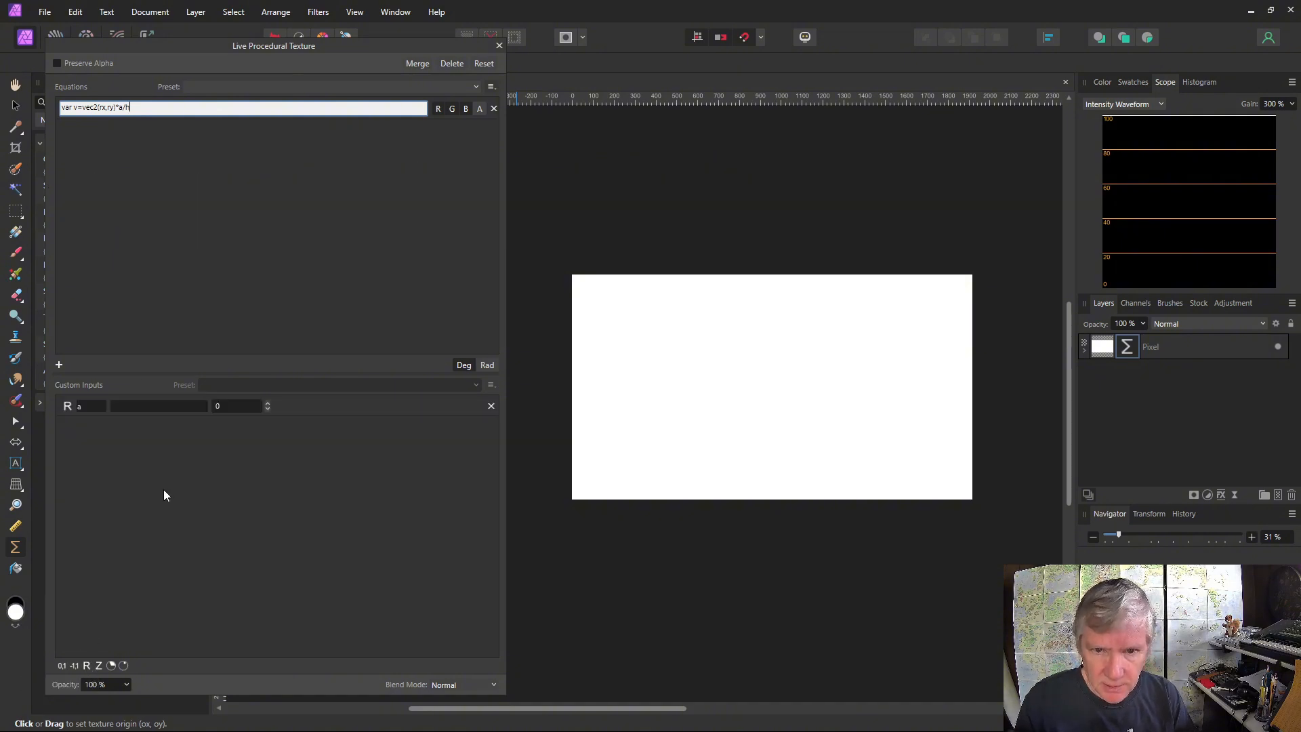
pyautogui.click(267, 404)
pyautogui.click(267, 404)
pyautogui.click(267, 404)
pyautogui.click(267, 404)
pyautogui.click(267, 404)
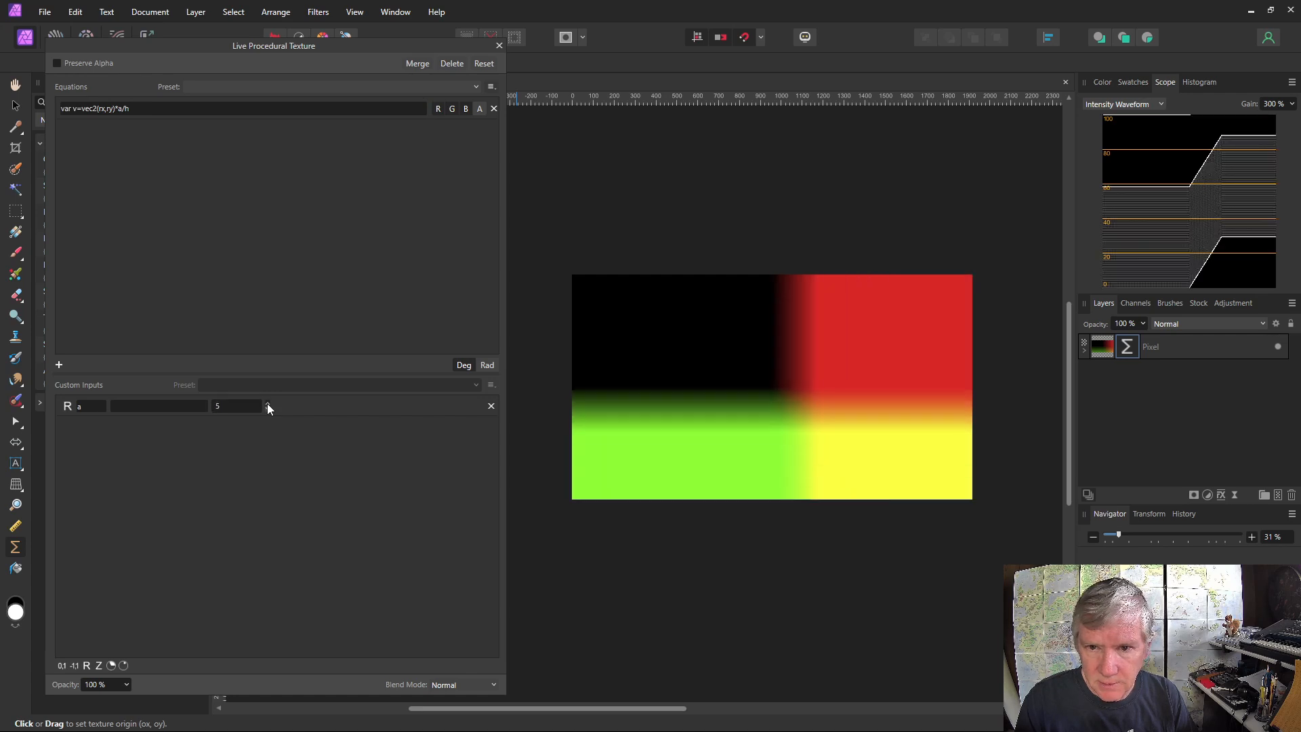
pyautogui.click(267, 403)
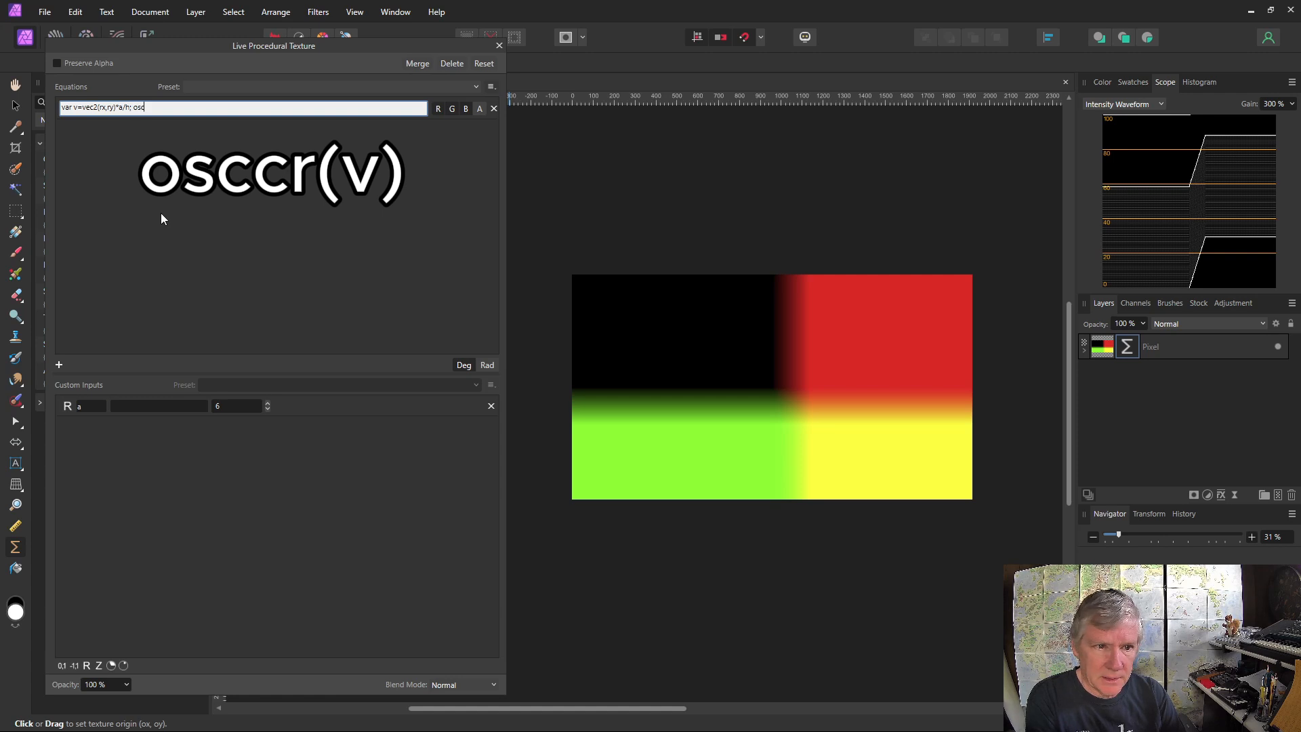
# Complete the equation's output expression as osccr(v) after the vector definition and apply it
pyautogui.write('ccr')
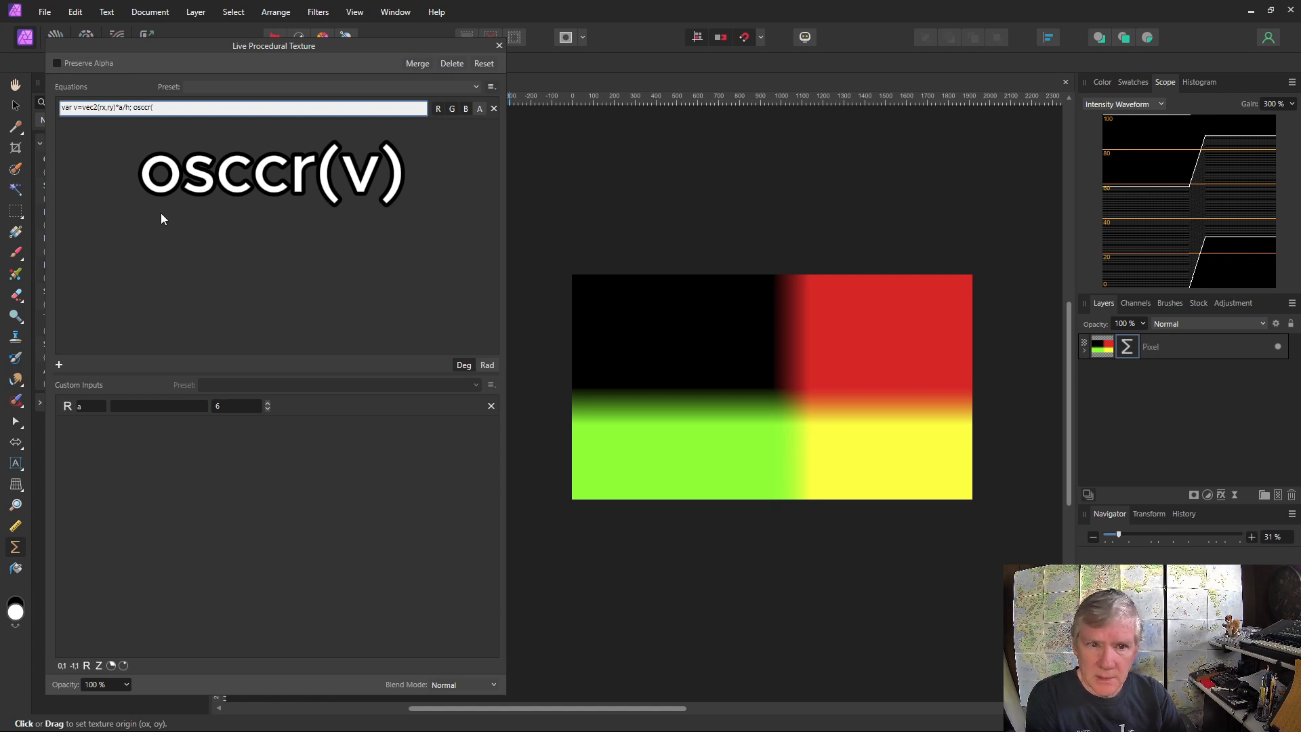
pyautogui.write('(v')
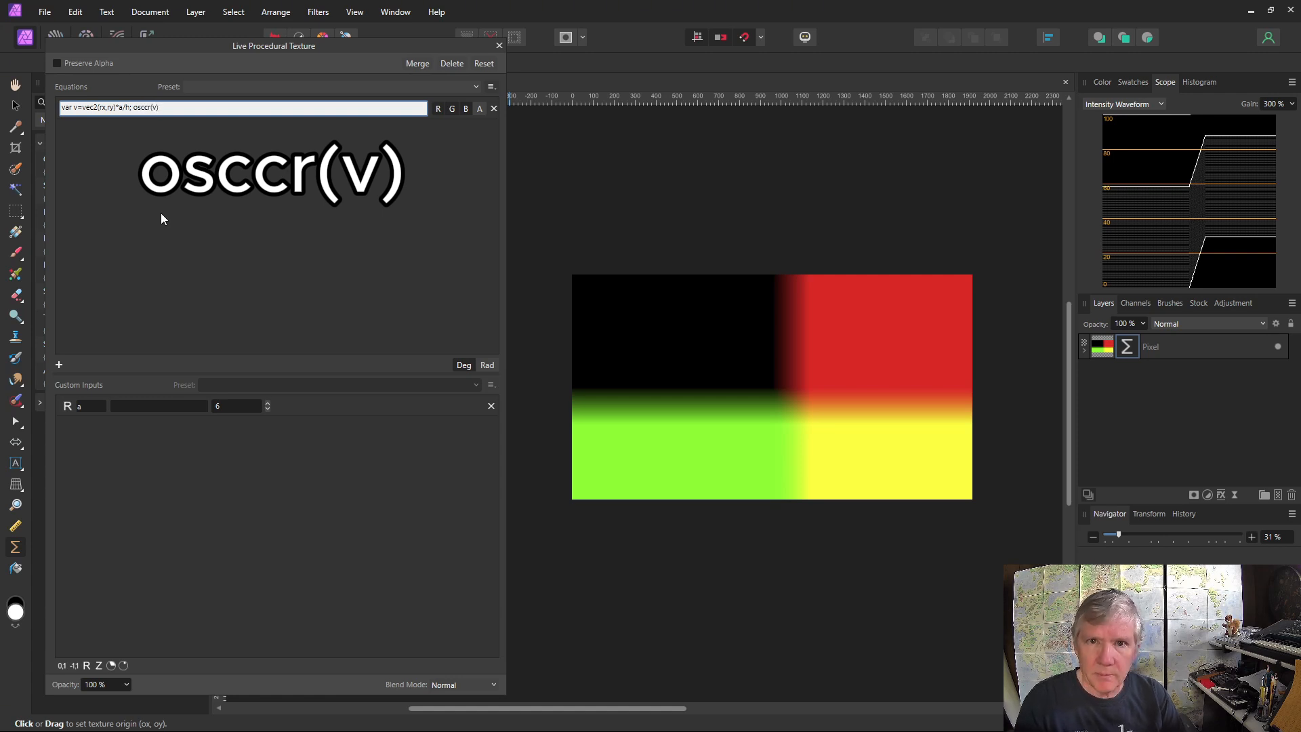
pyautogui.write(')')
pyautogui.press('Return')
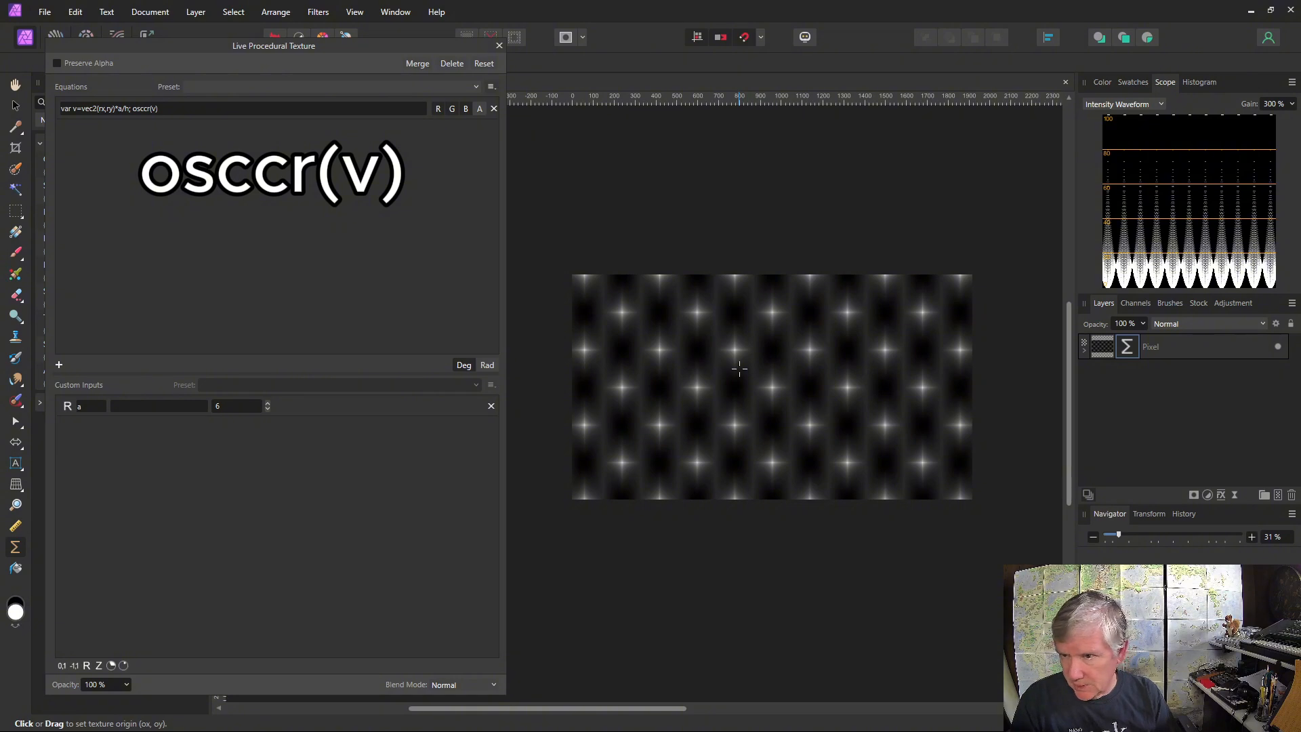
# Multiply the osccr(v) term in the equation by osci(v)
pyautogui.scroll(4, 767, 369)
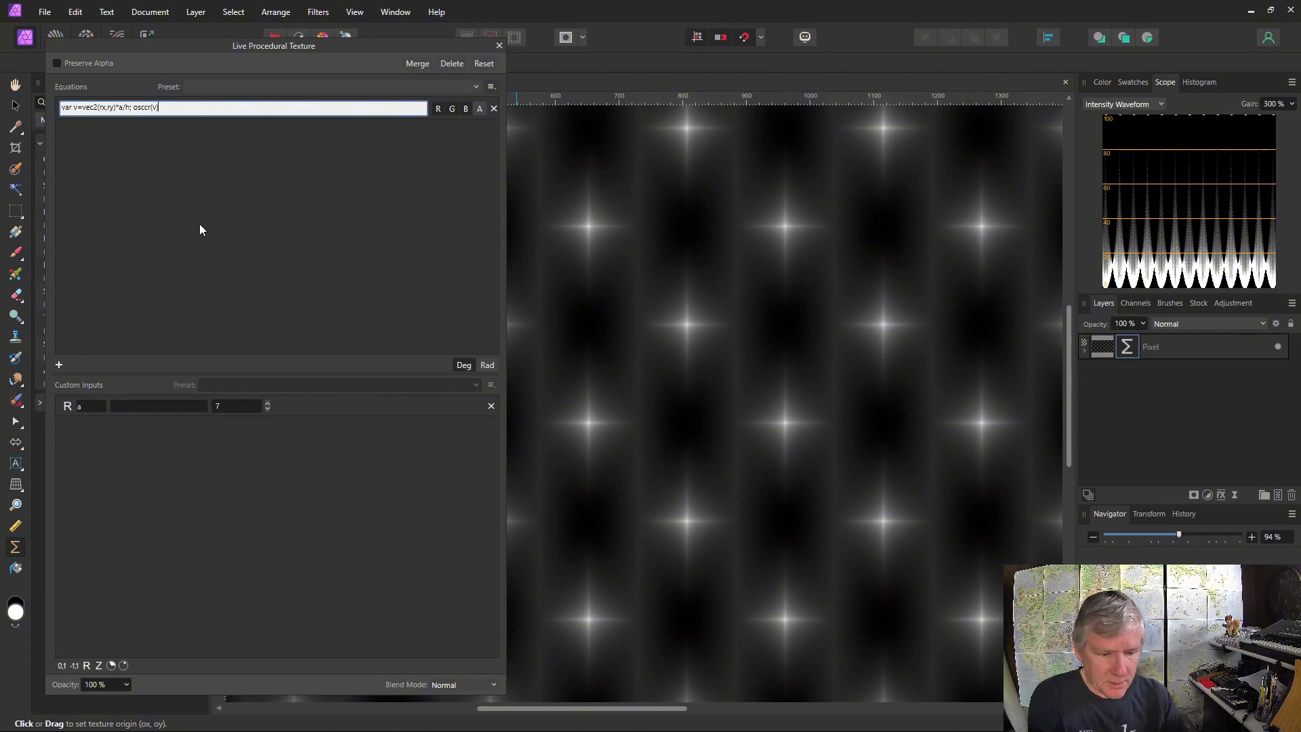
pyautogui.write('*osci(v')
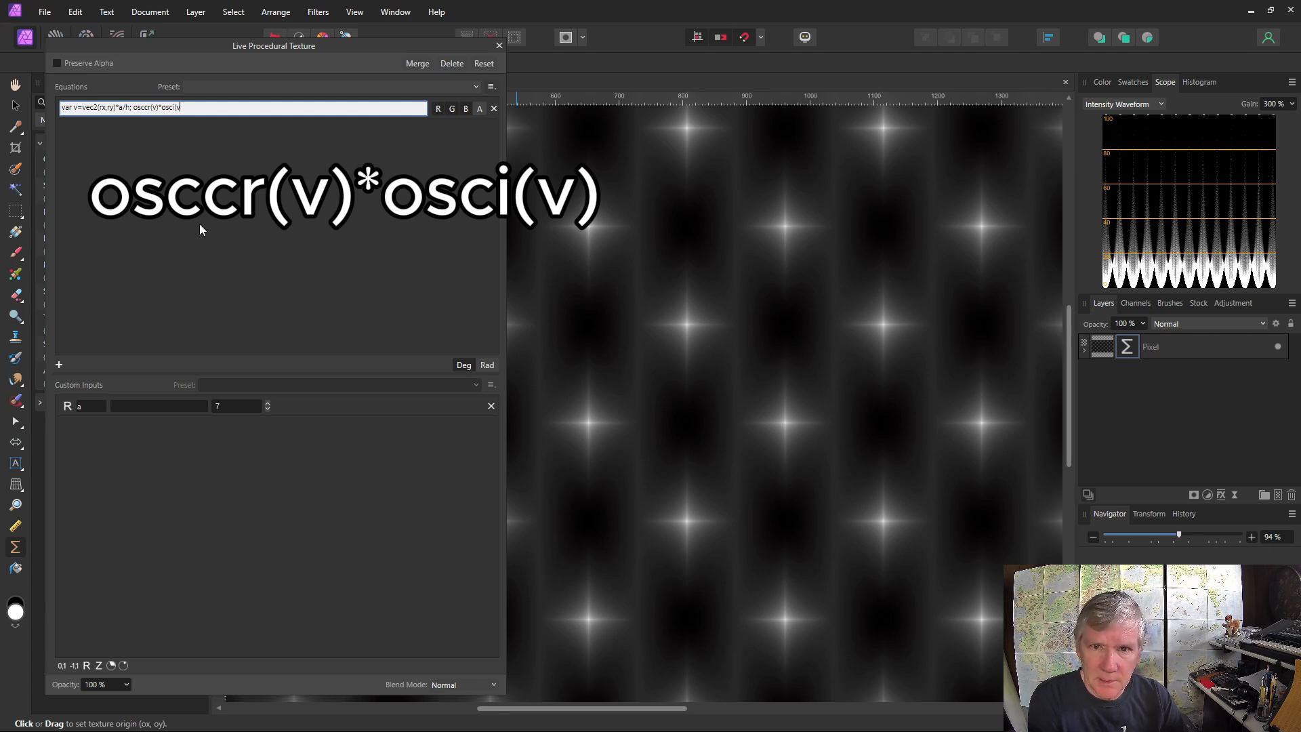
pyautogui.press('Return')
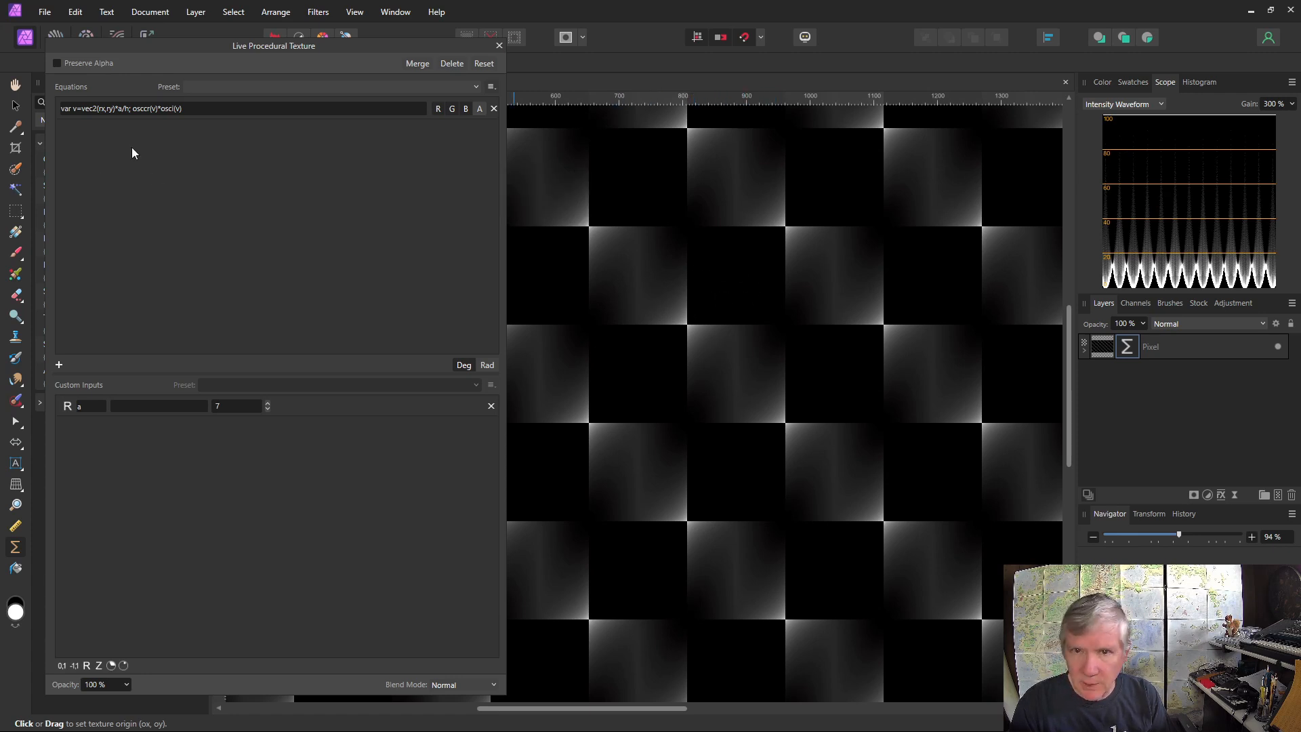
# Offset the vector inside the osccr term by .5 so it reads osccr(v+.5)*osci(v)
pyautogui.click(158, 112)
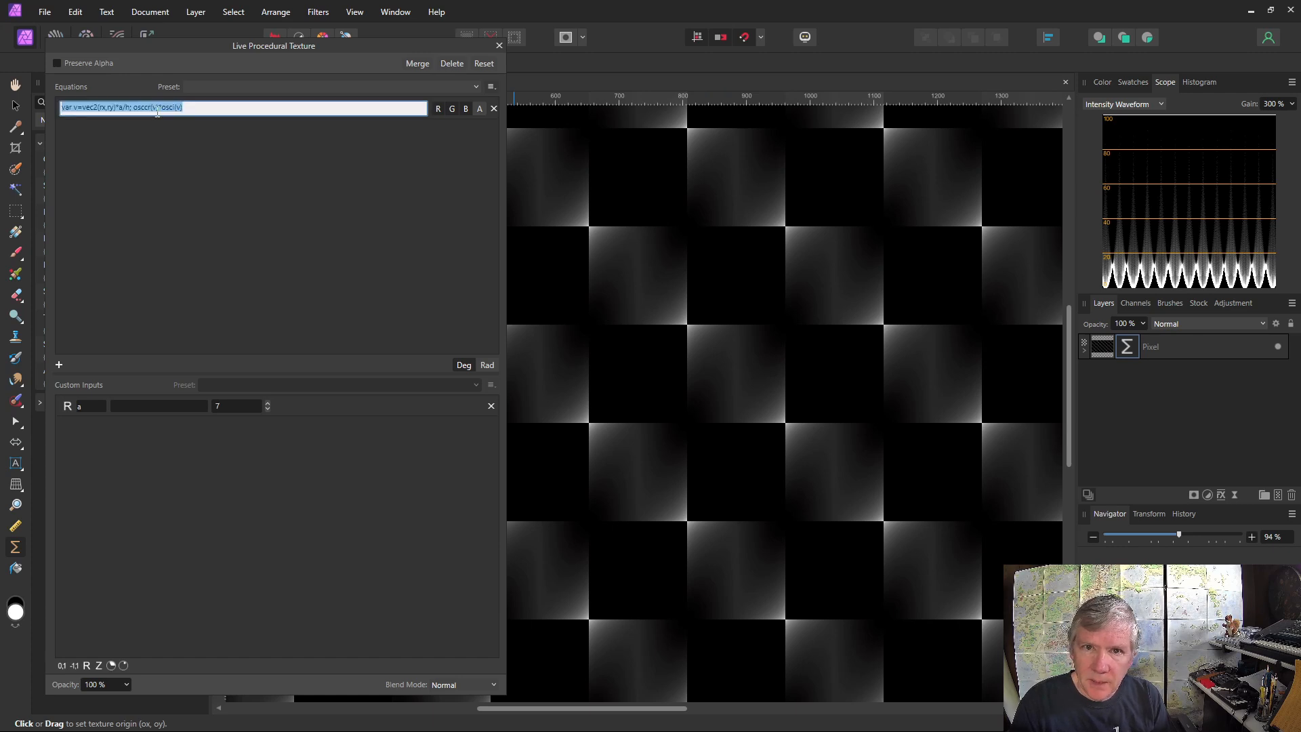
pyautogui.click(157, 112)
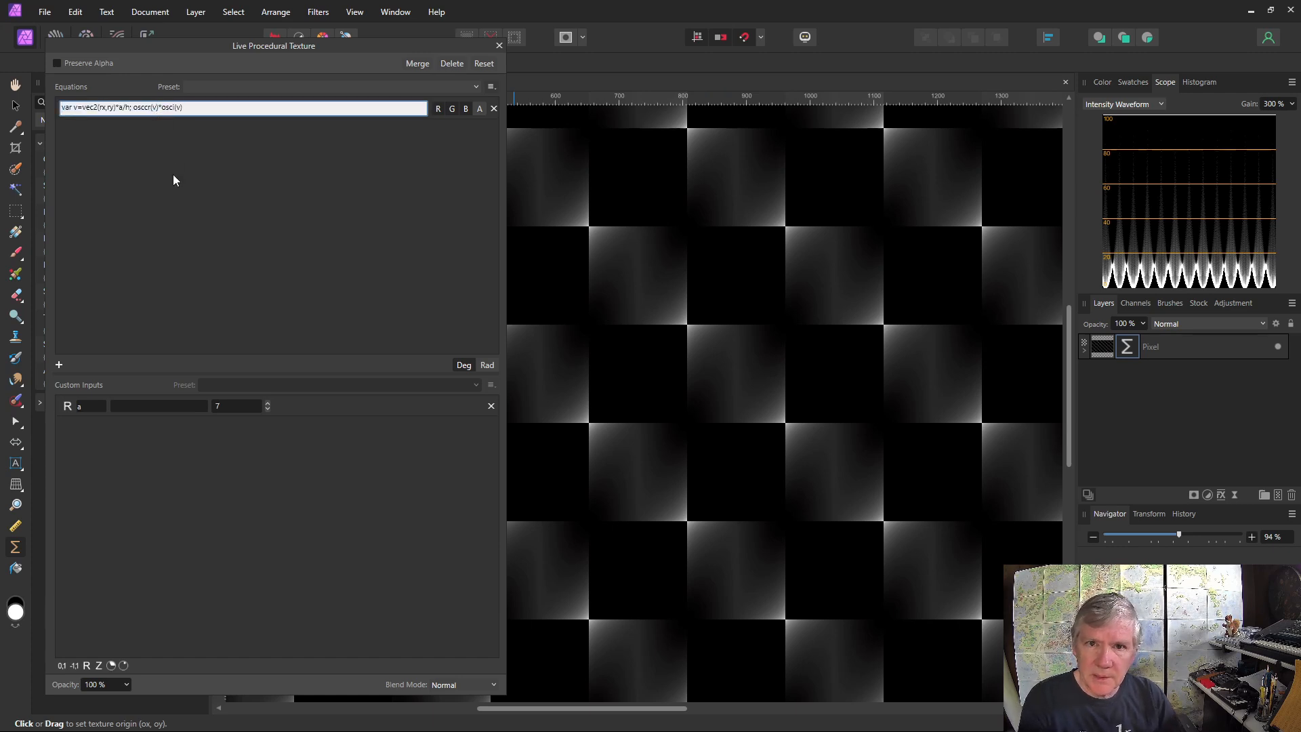
pyautogui.write('+')
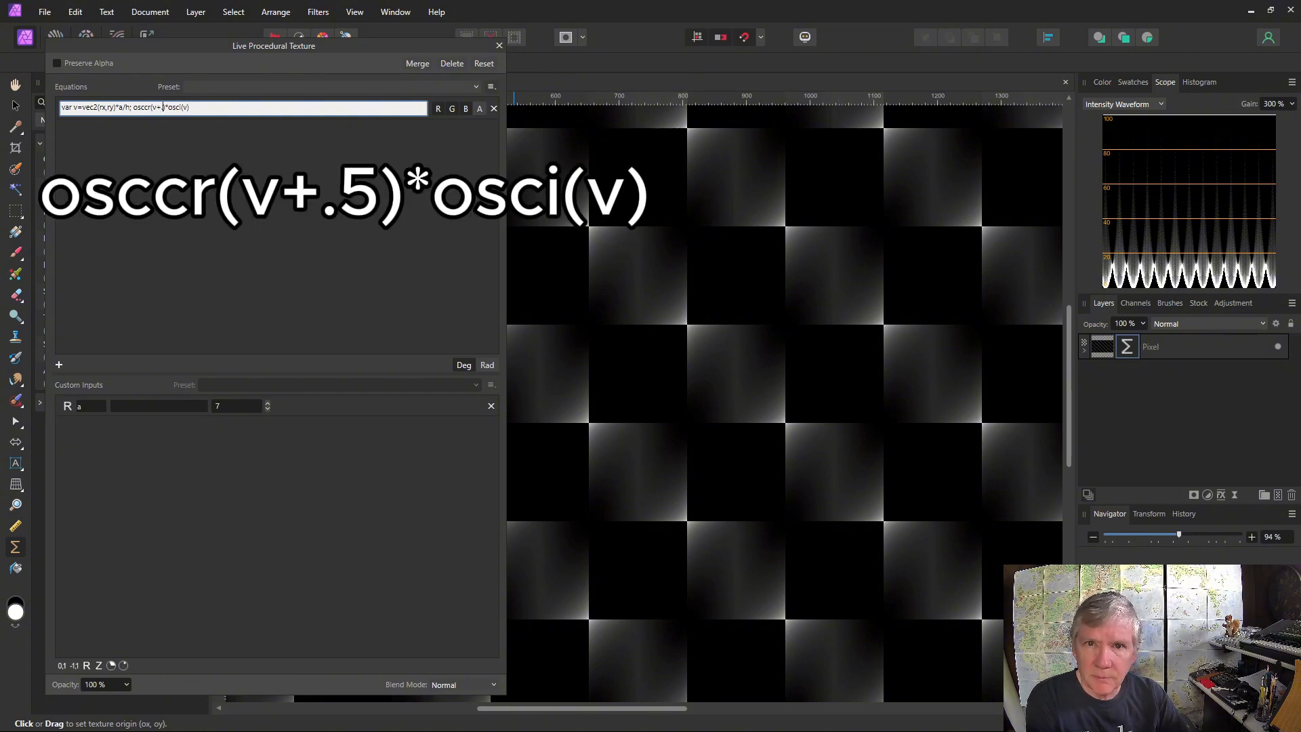
pyautogui.write('.5')
pyautogui.press('Return')
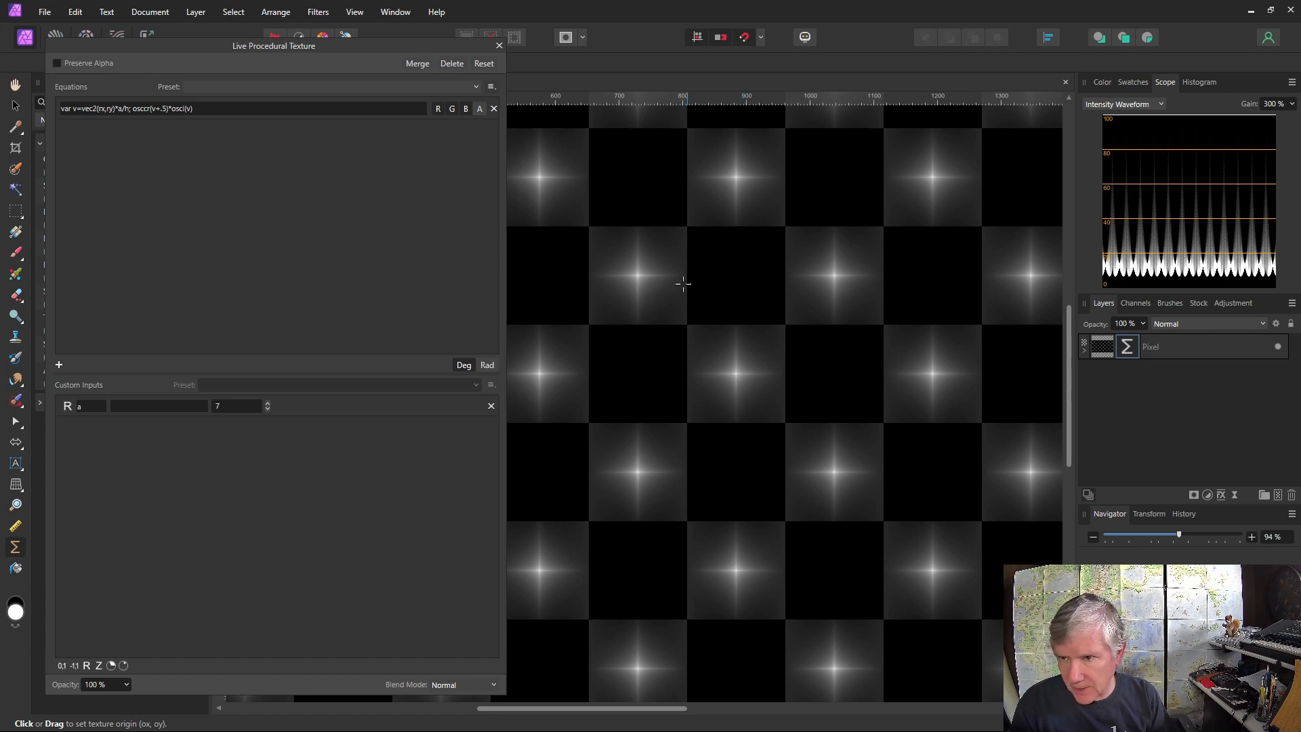
# Define var t1=noisei(v); ahead of the output expression and multiply osccr(v+.5)*osci(v) by t1
pyautogui.click(161, 108)
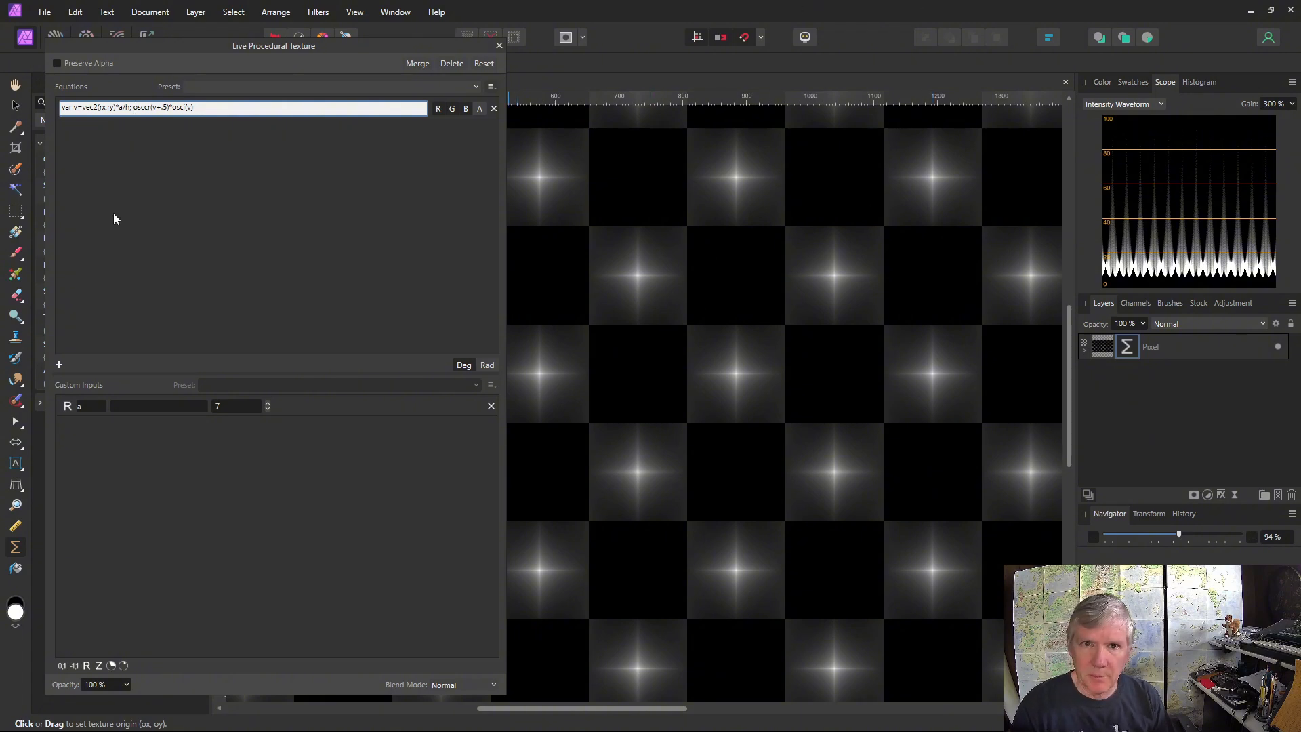
pyautogui.write('var ')
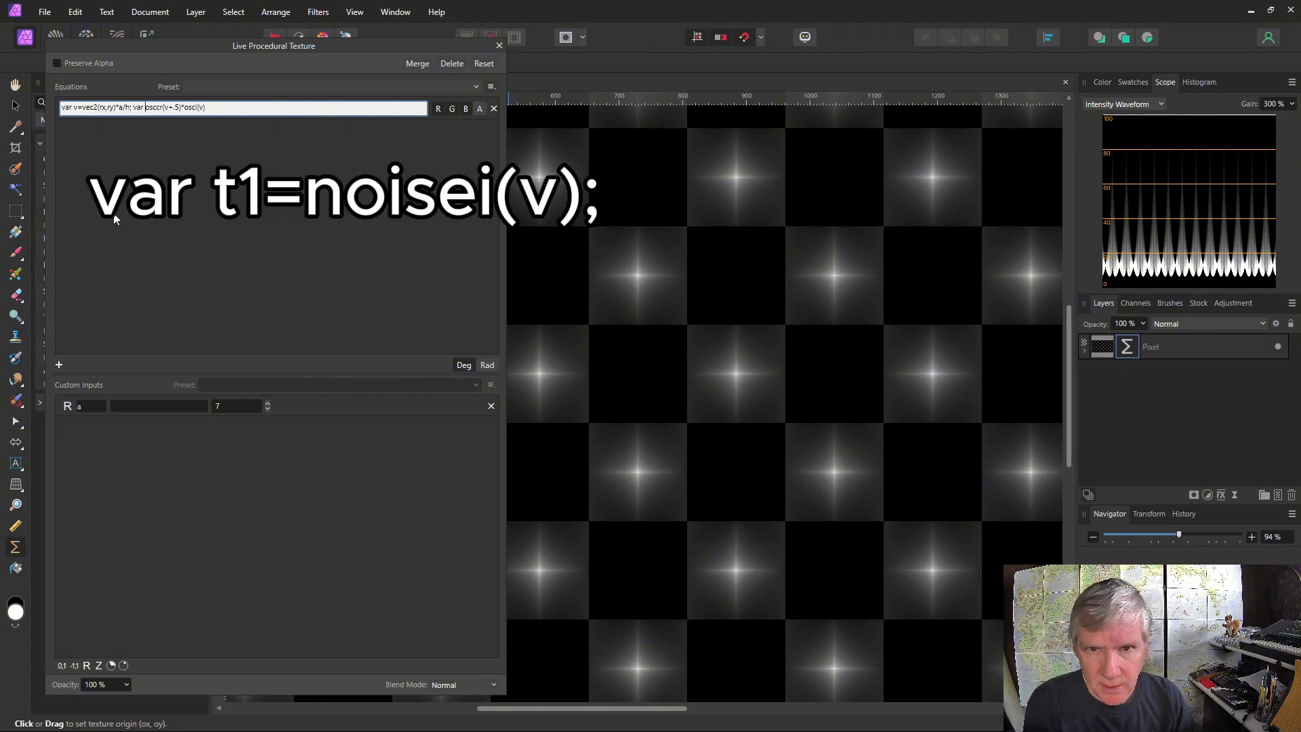
pyautogui.write('t1')
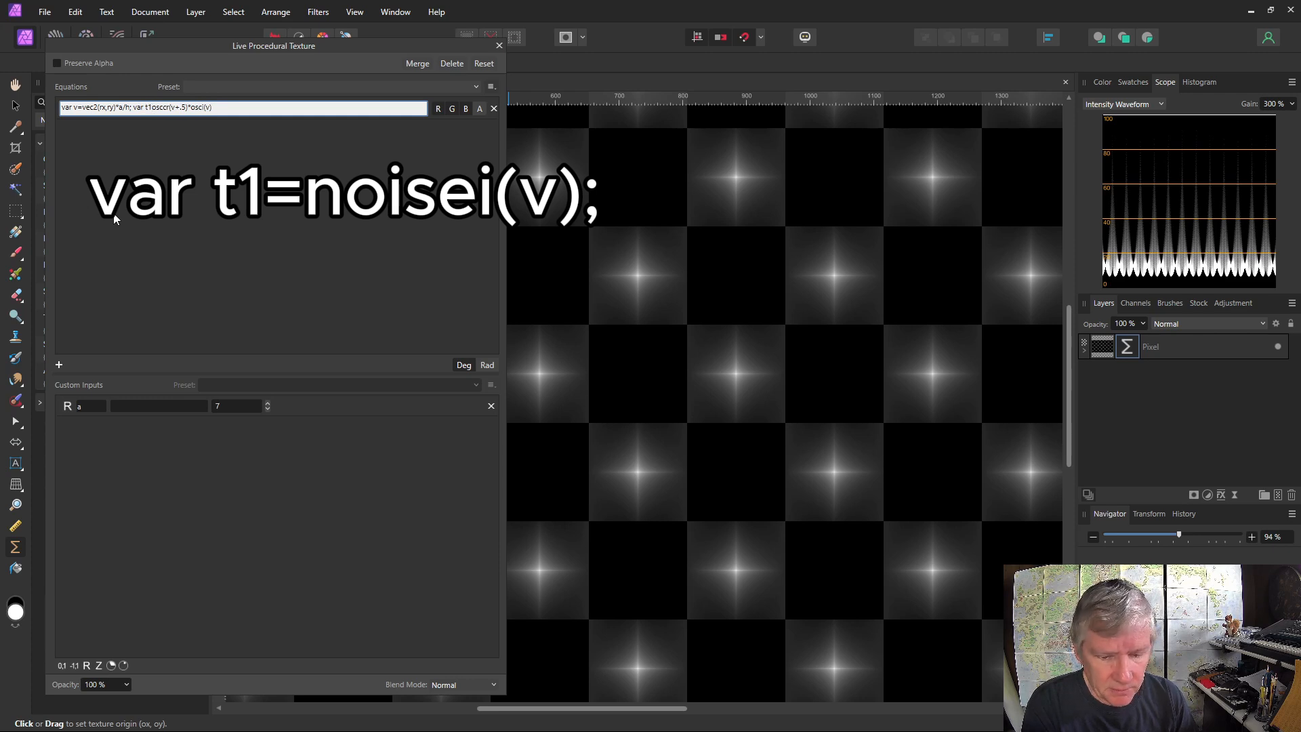
pyautogui.write('=')
pyautogui.write('noise')
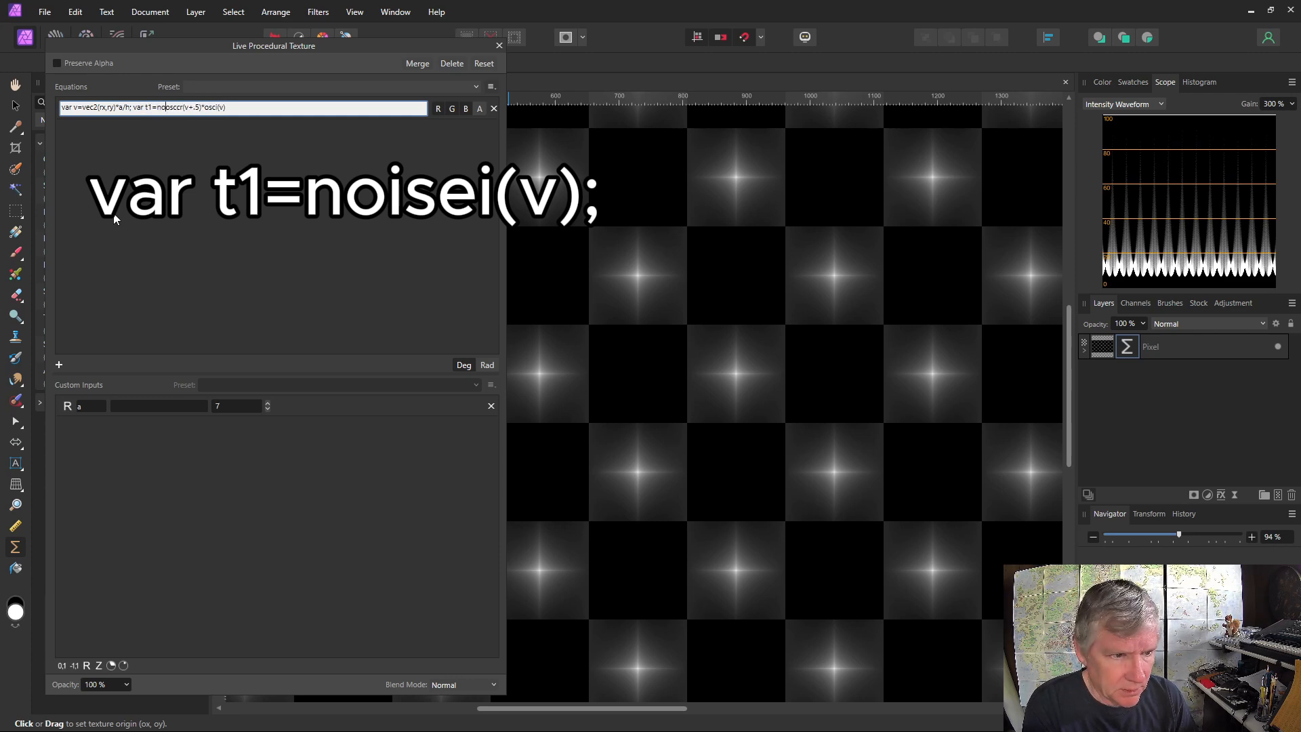
pyautogui.write('i')
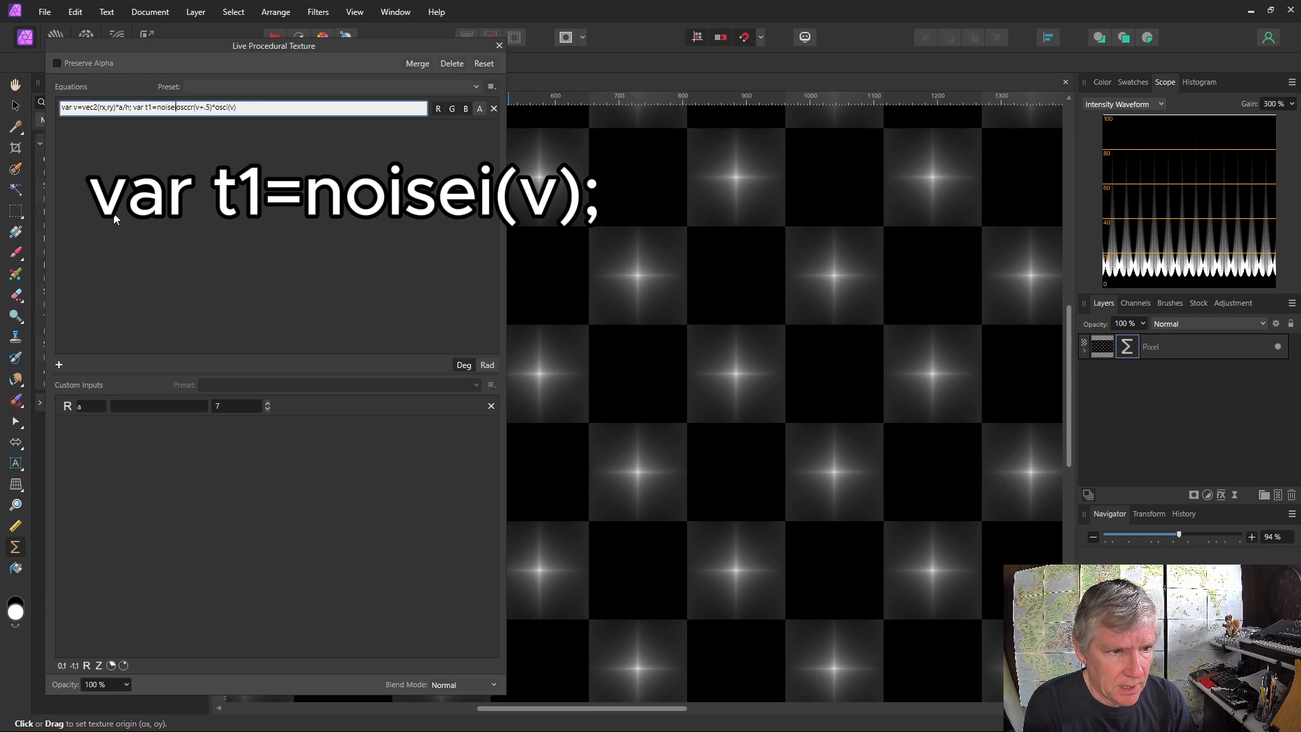
pyautogui.write('(v);')
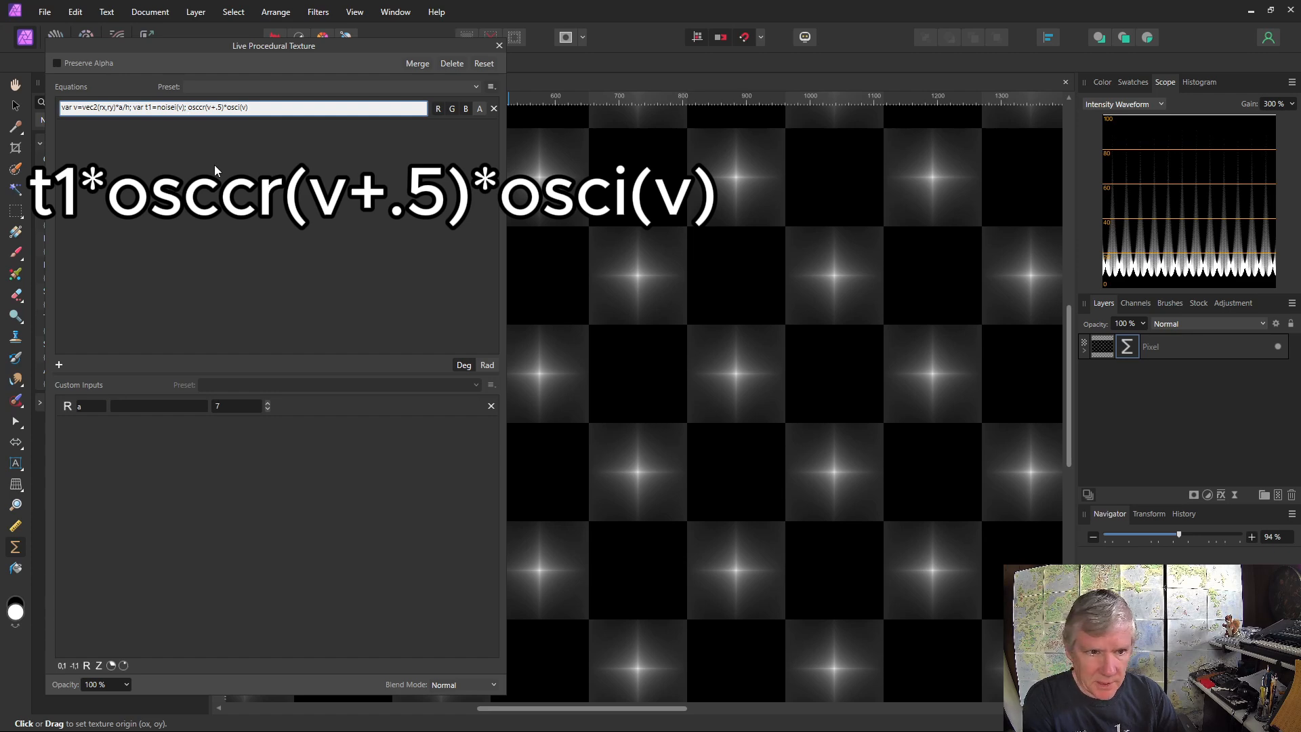
pyautogui.write('t1*')
pyautogui.press('Return')
# Wrap the output expression in a smoothstep function so it reads smoothstep(e1,e2,t1*osccr(v+.5)*osci(v))
pyautogui.scroll(-3, 815, 191)
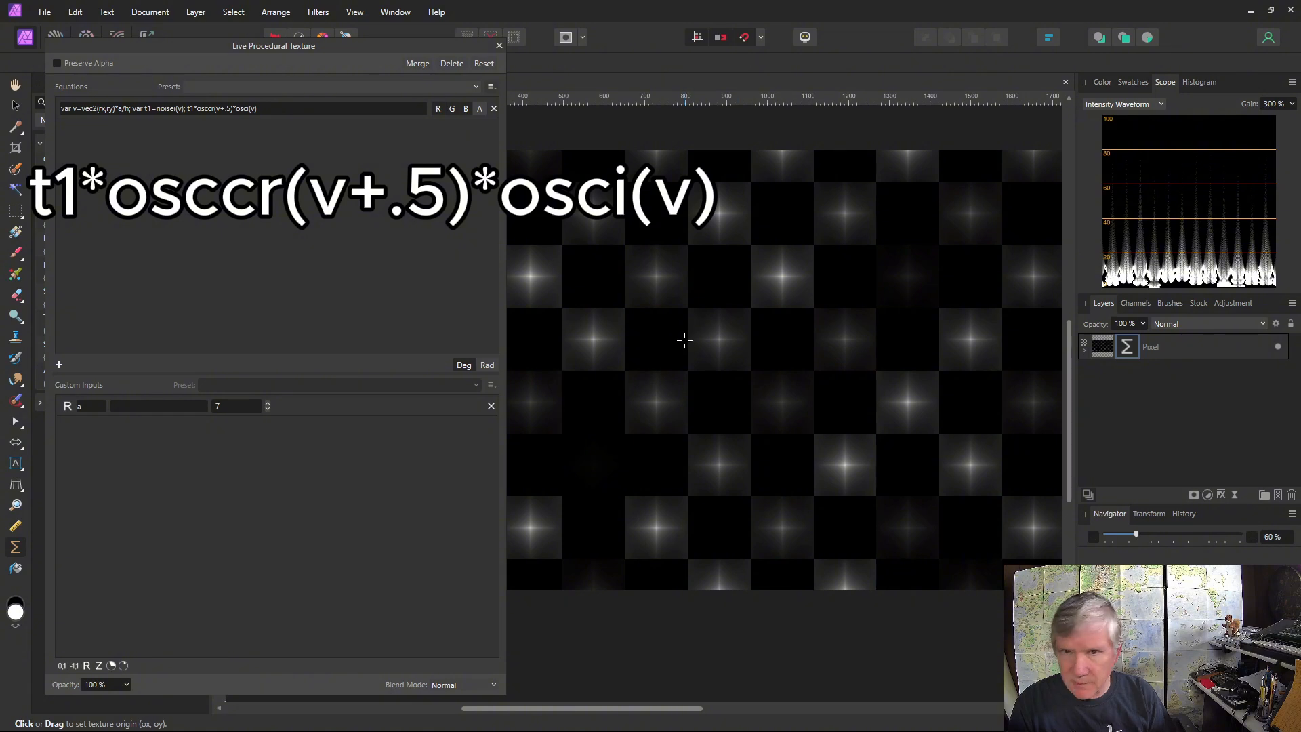
pyautogui.click(187, 108)
pyautogui.click(191, 108)
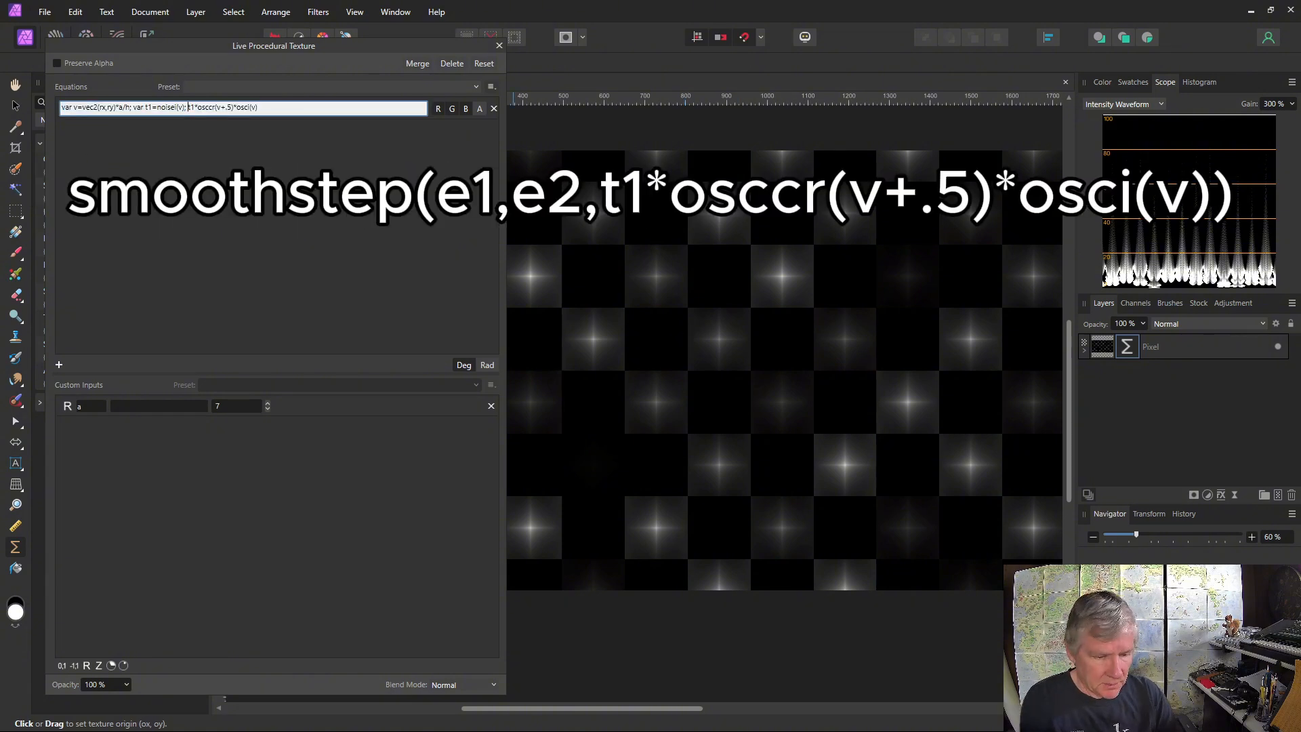
pyautogui.write('smoothstep(')
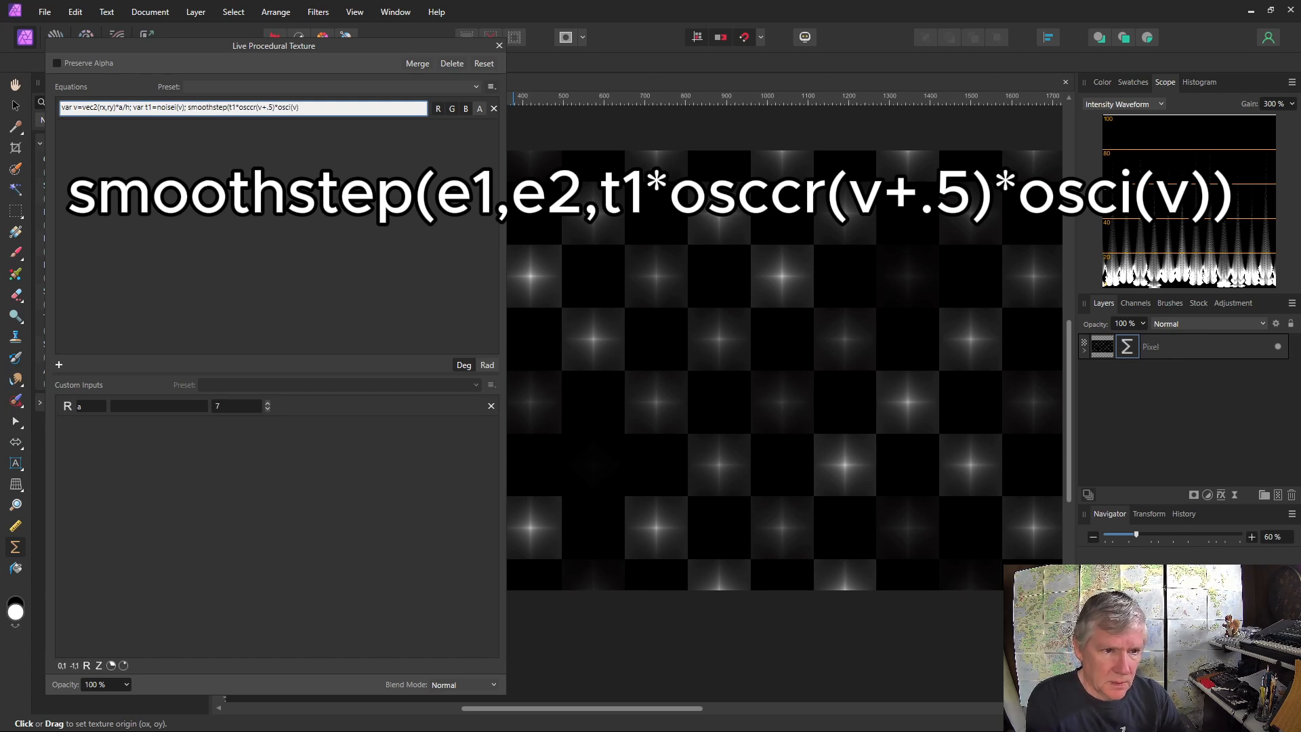
pyautogui.write('e1,e2,')
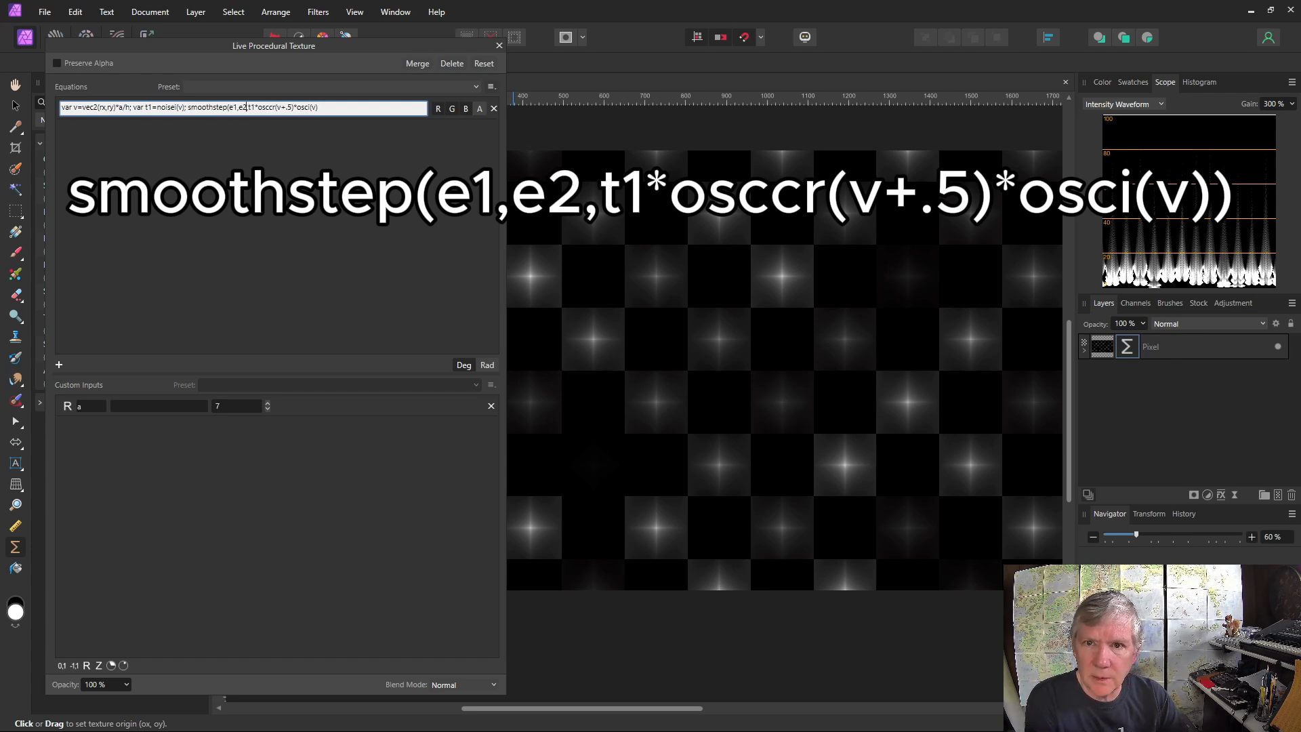
pyautogui.press('End')
pyautogui.write(')')
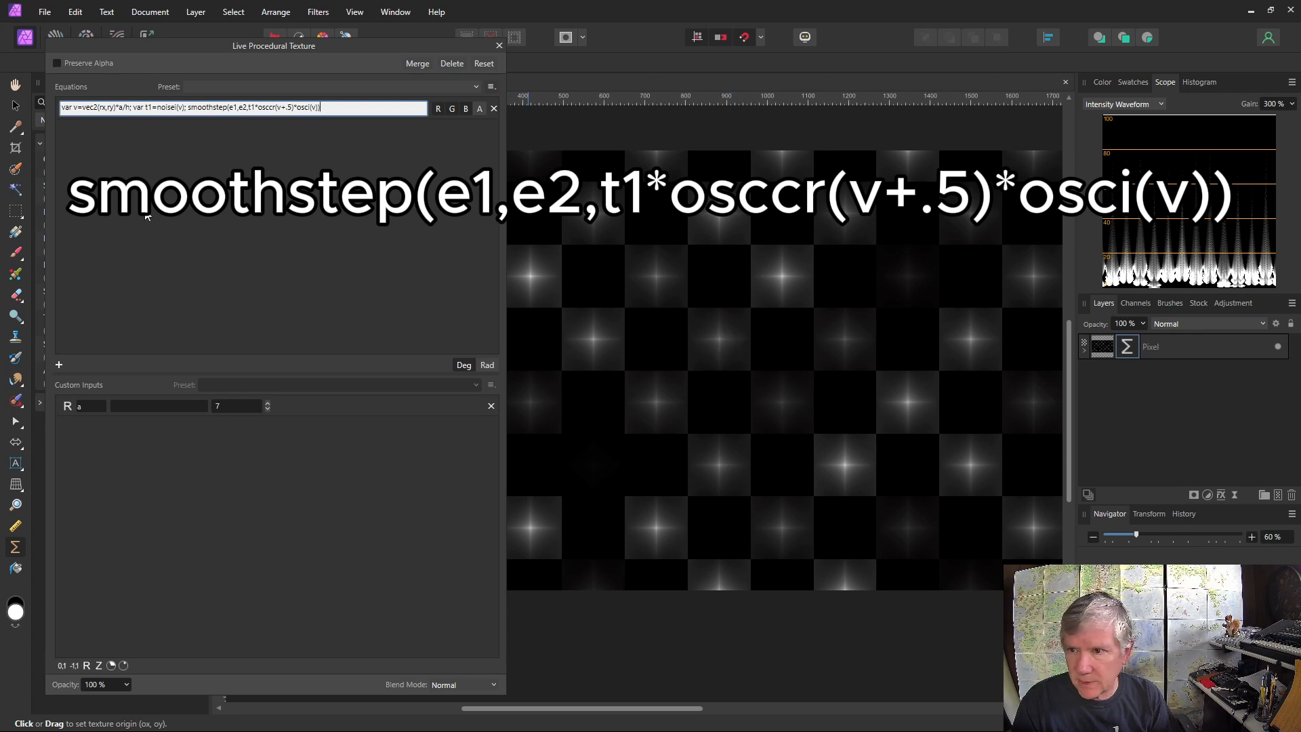
pyautogui.press('Return')
# Add two 0–1 custom inputs named e1 and e2, with e1 at about 0.13 and e2 at about 0.5, and set input a to 43
pyautogui.click(61, 665)
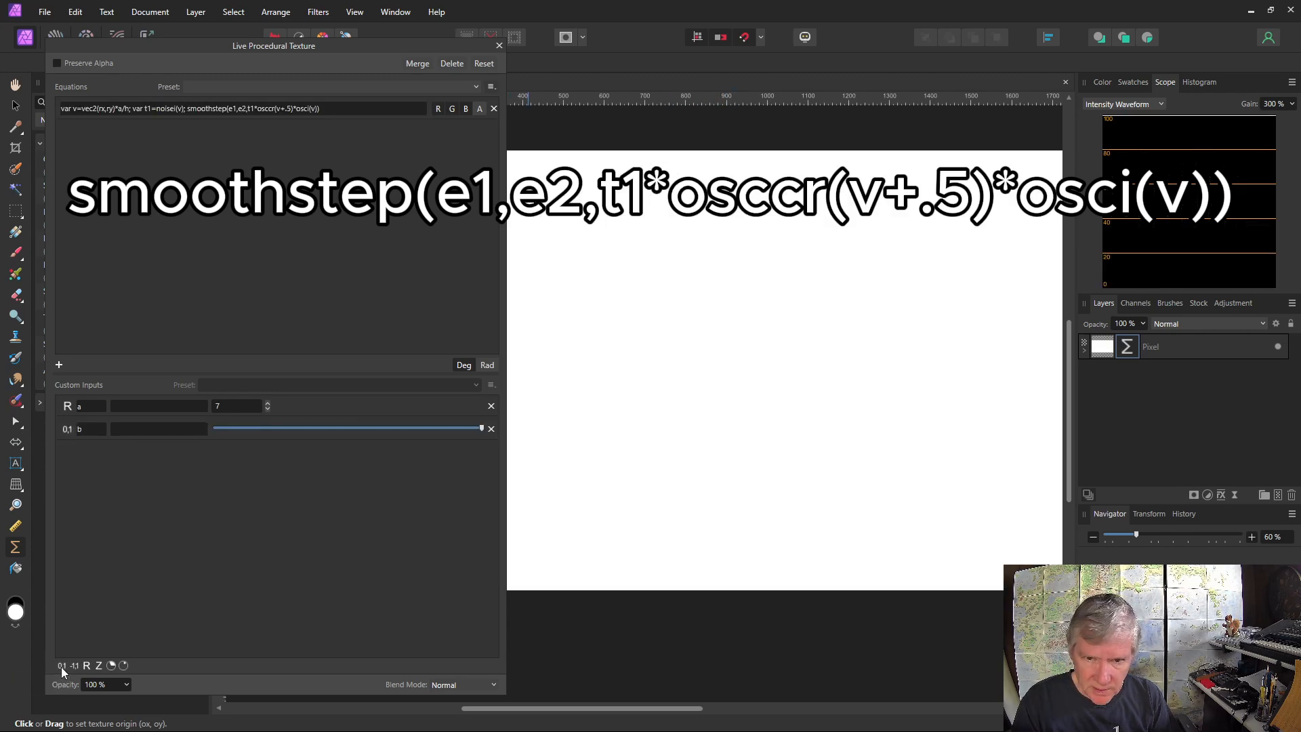
pyautogui.click(61, 666)
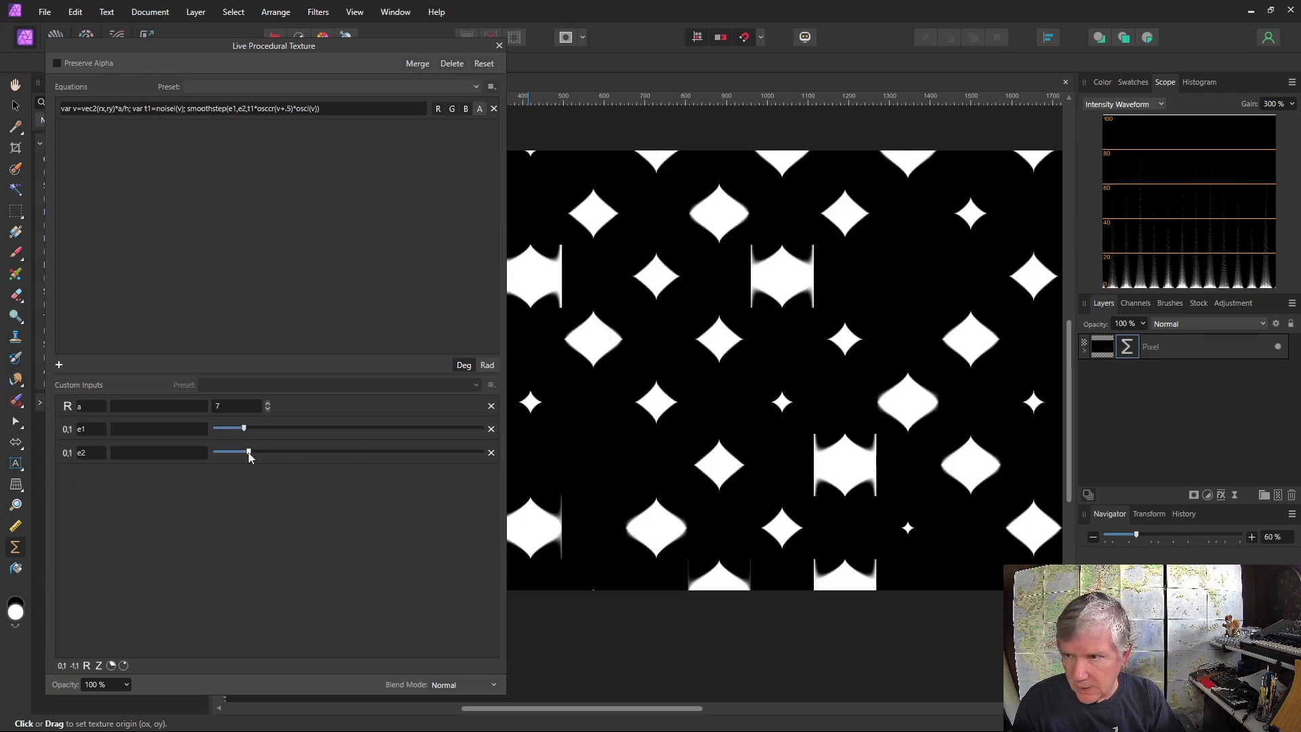
pyautogui.moveTo(246, 450); pyautogui.dragTo(340, 453)
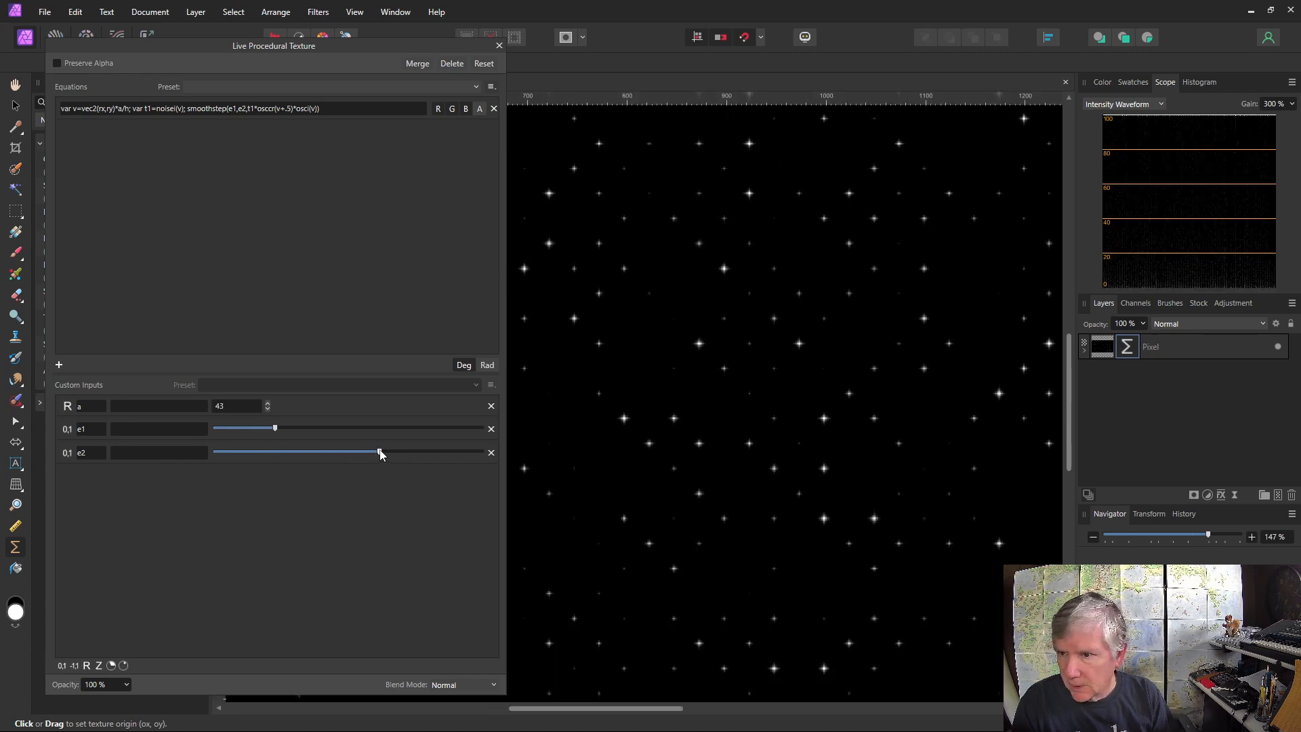
pyautogui.moveTo(380, 452); pyautogui.dragTo(250, 428)
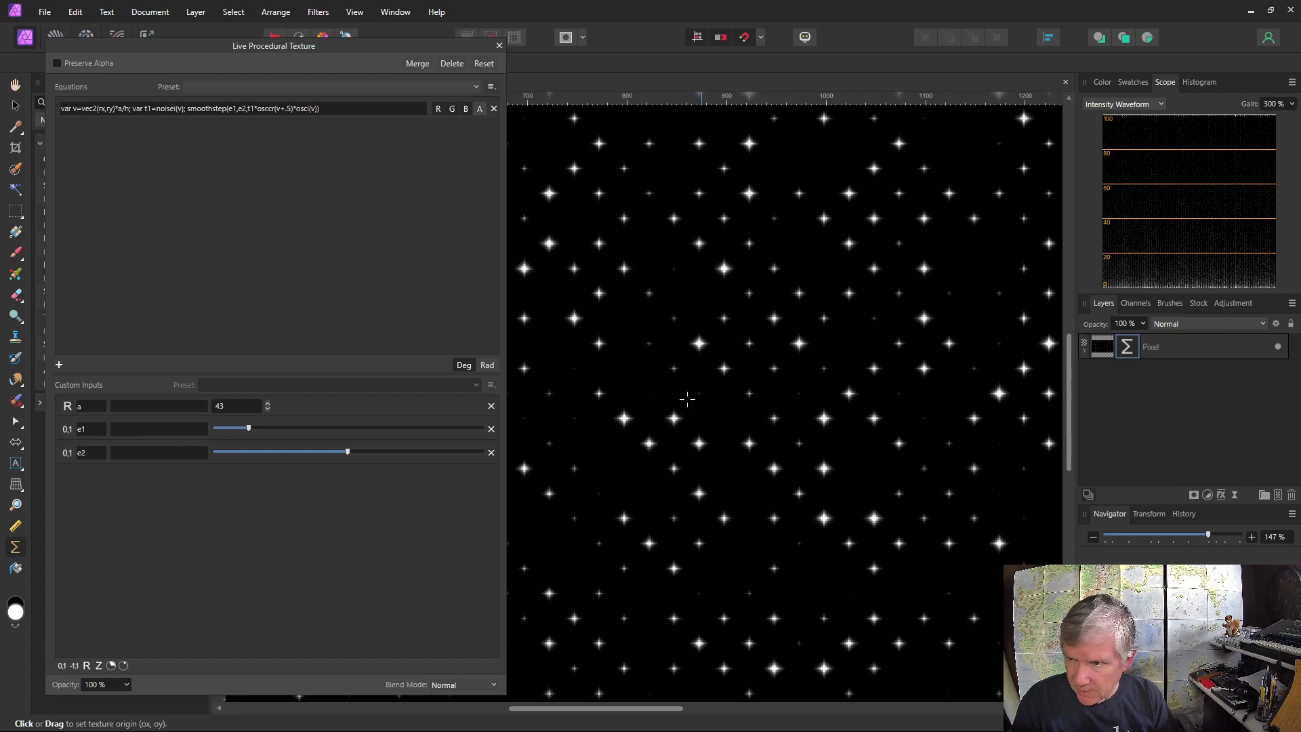
# Add a real-number custom input b and change the t1 definition to var t1=pow(noisei(v),b)
pyautogui.click(87, 665)
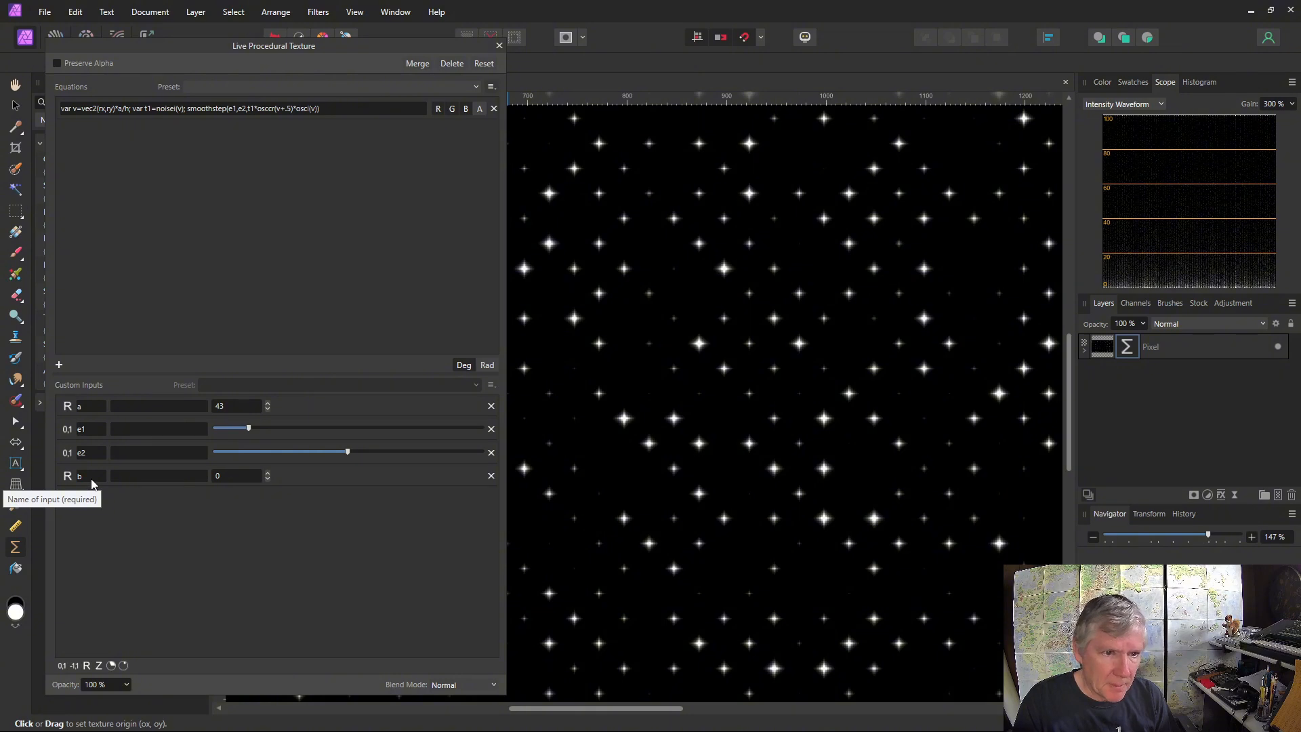
pyautogui.click(169, 111)
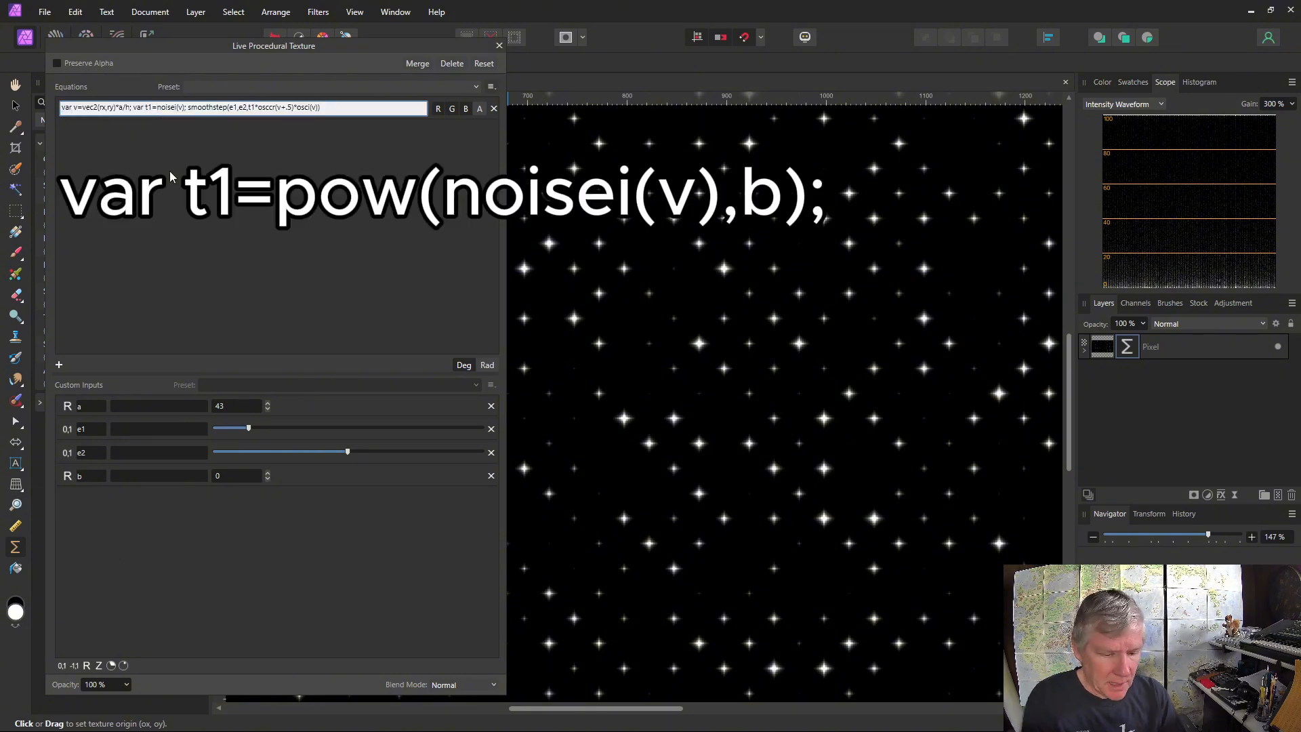
pyautogui.write('pow')
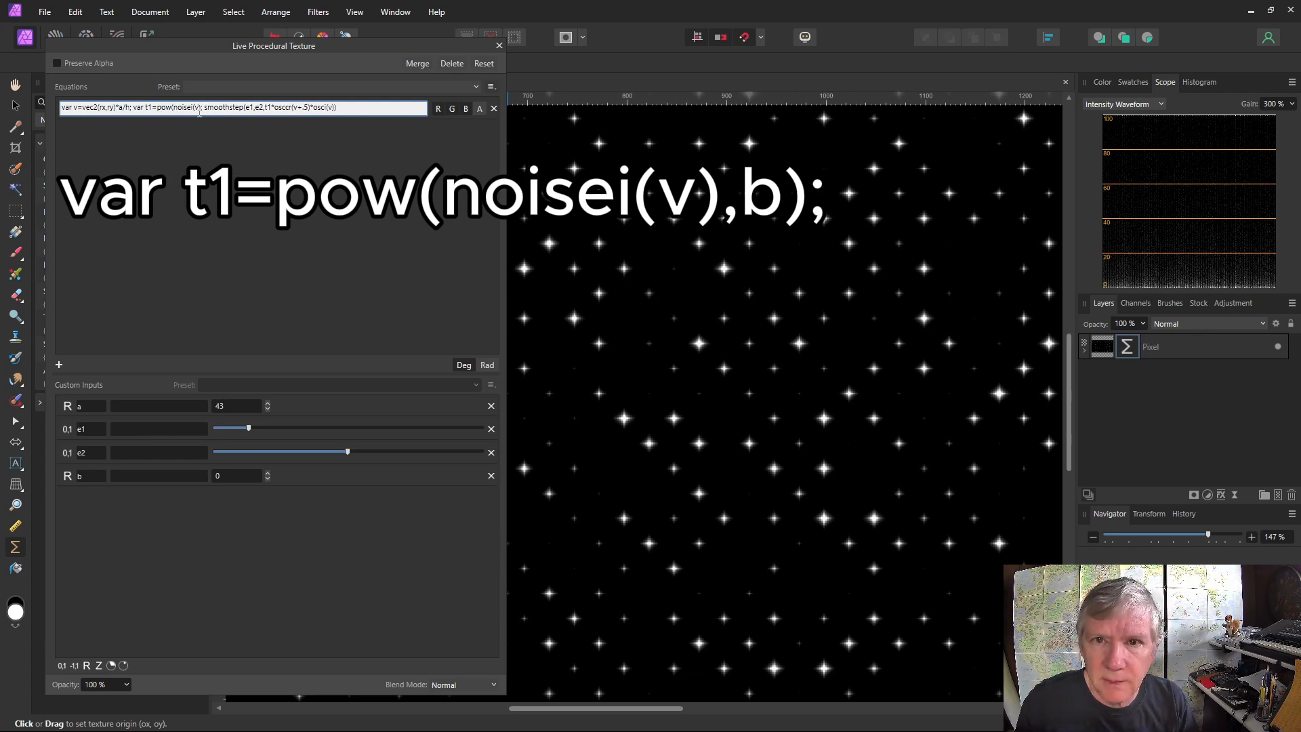
pyautogui.write('(')
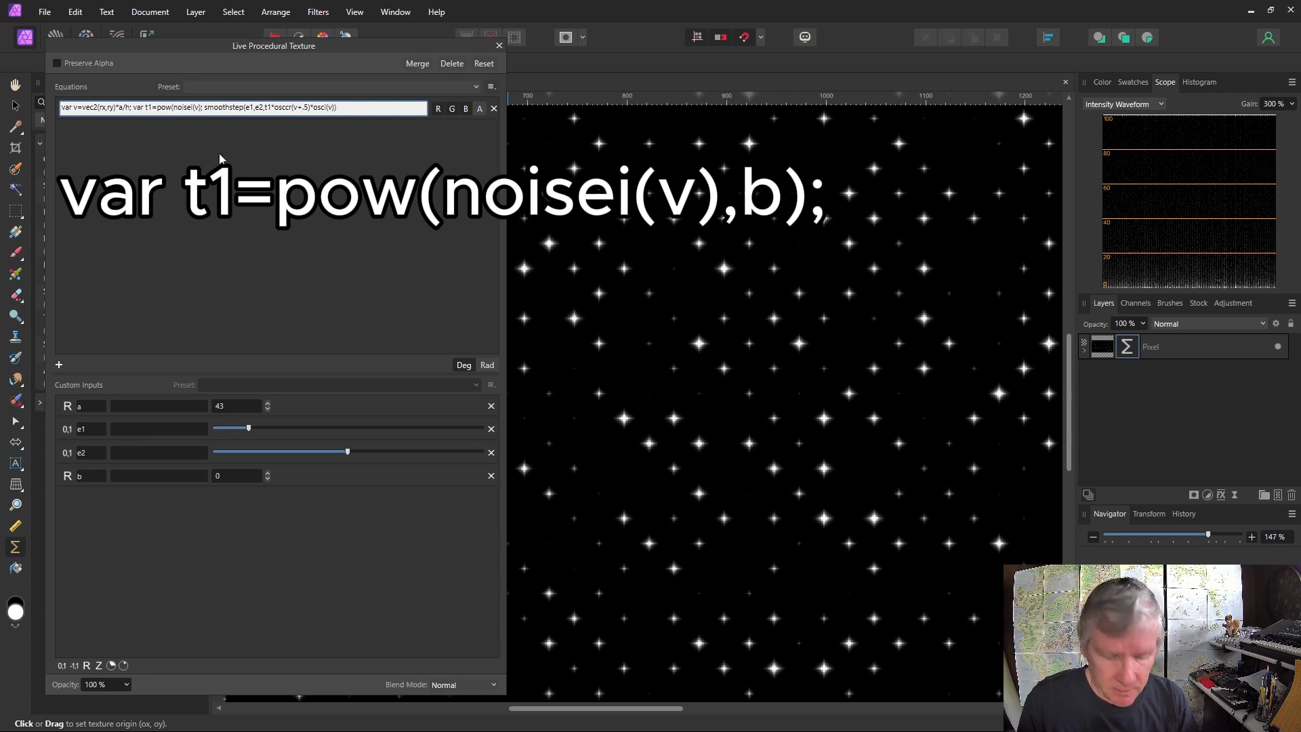
pyautogui.write(',b)')
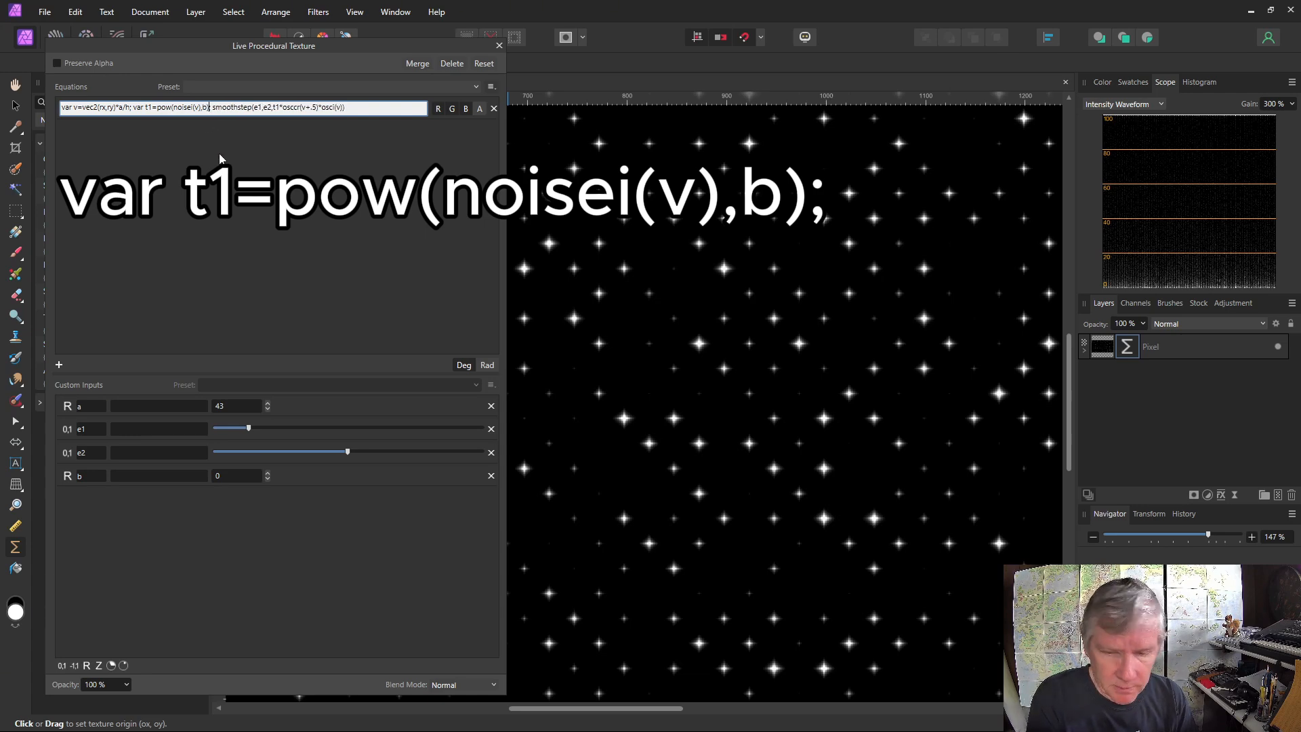
pyautogui.press('Return')
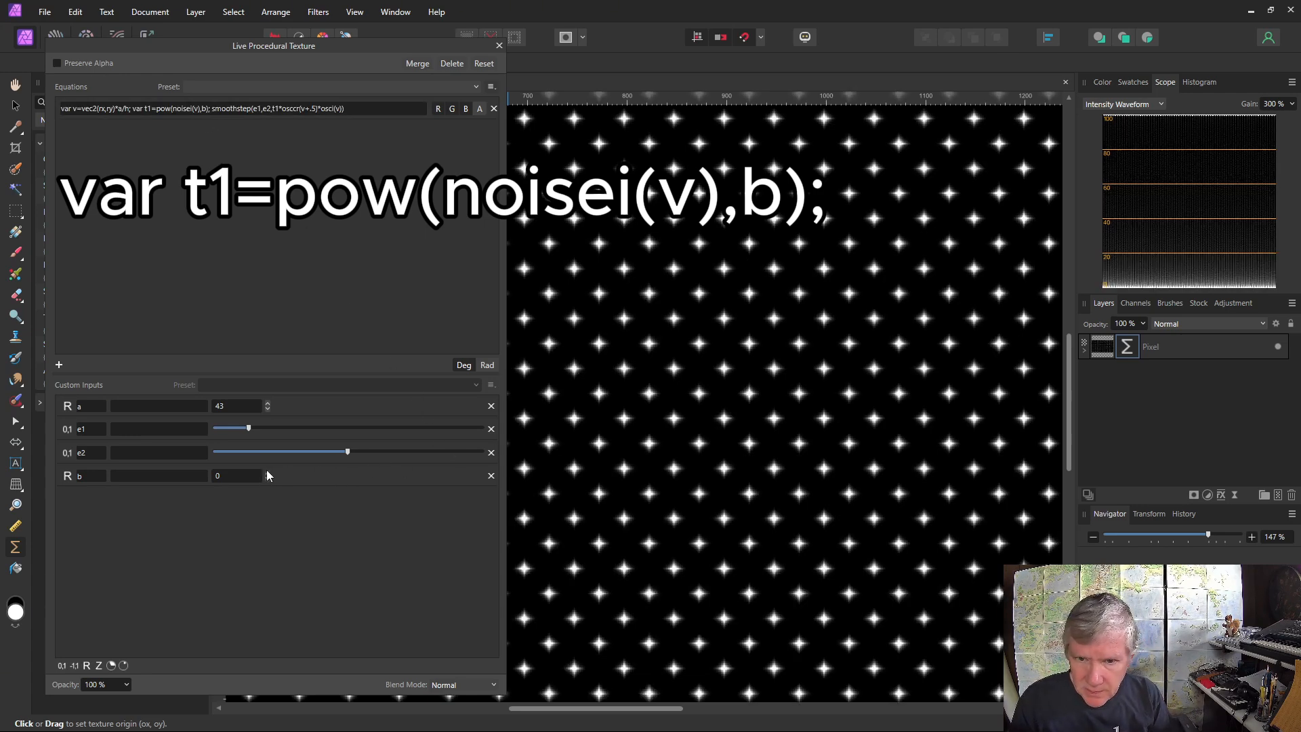
# Raise the custom input b to 4
pyautogui.click(267, 473)
pyautogui.click(266, 472)
pyautogui.click(267, 473)
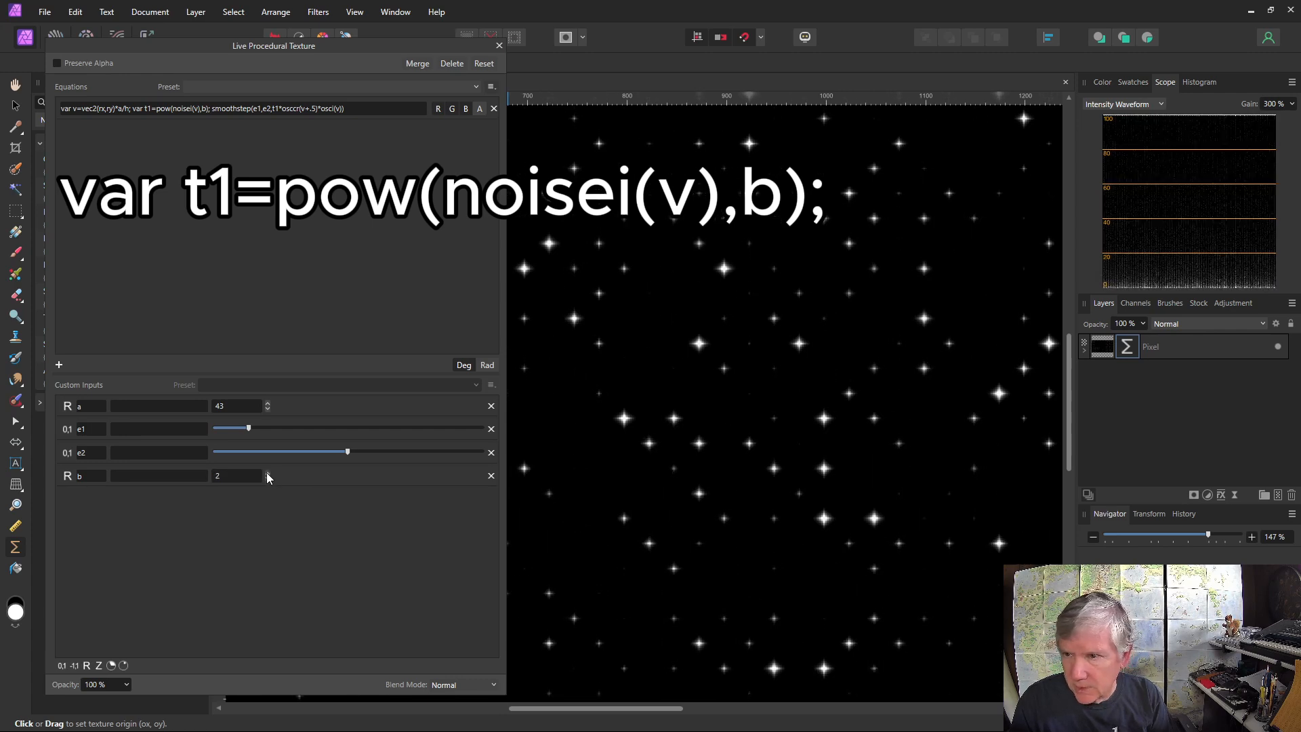
pyautogui.click(267, 473)
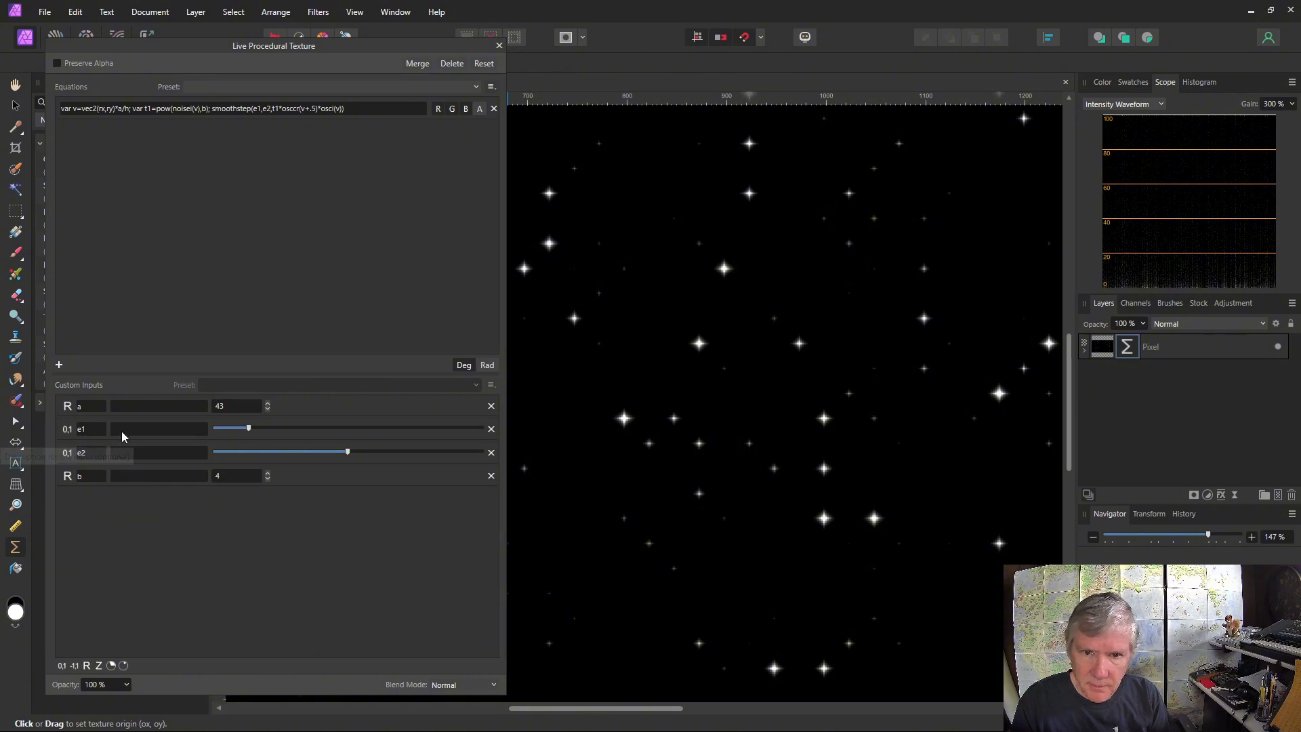
# Describe the custom inputs a, e1, e2 and b as Scale, Edge 1, Edge 2 and Number
pyautogui.click(117, 409)
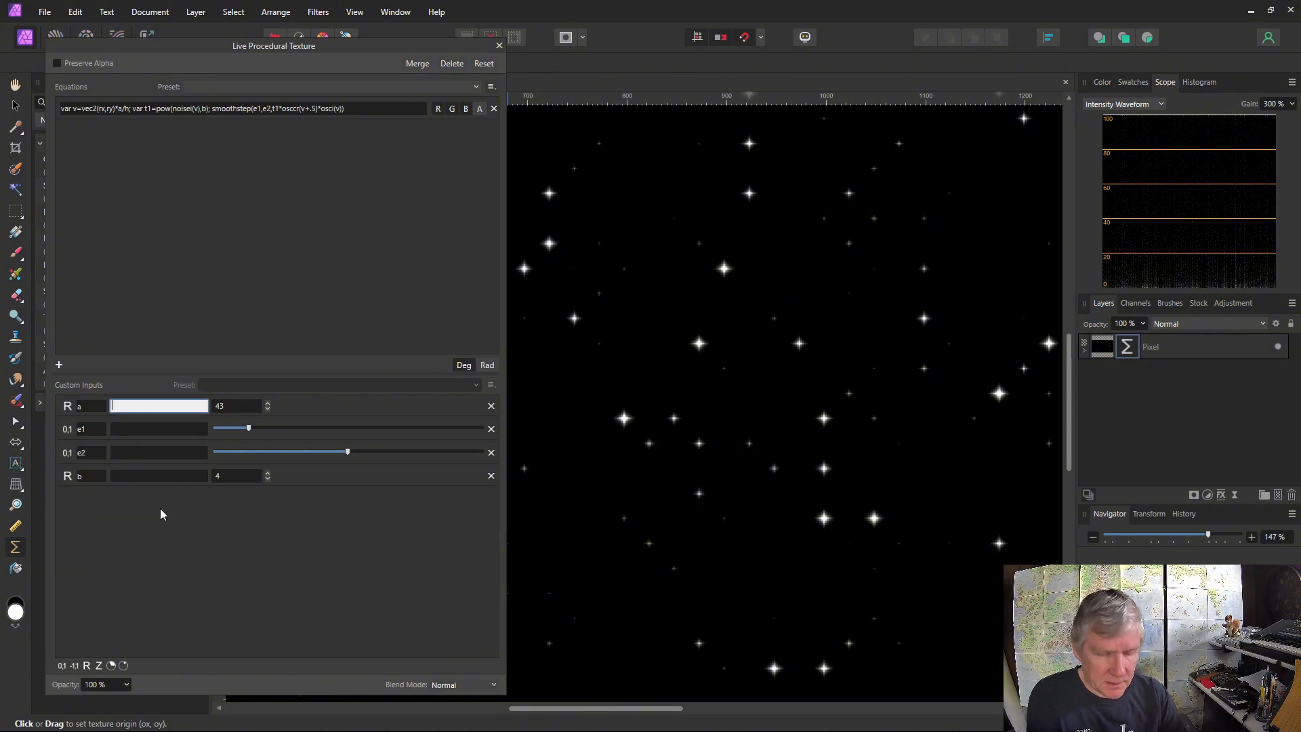
pyautogui.write('Scale')
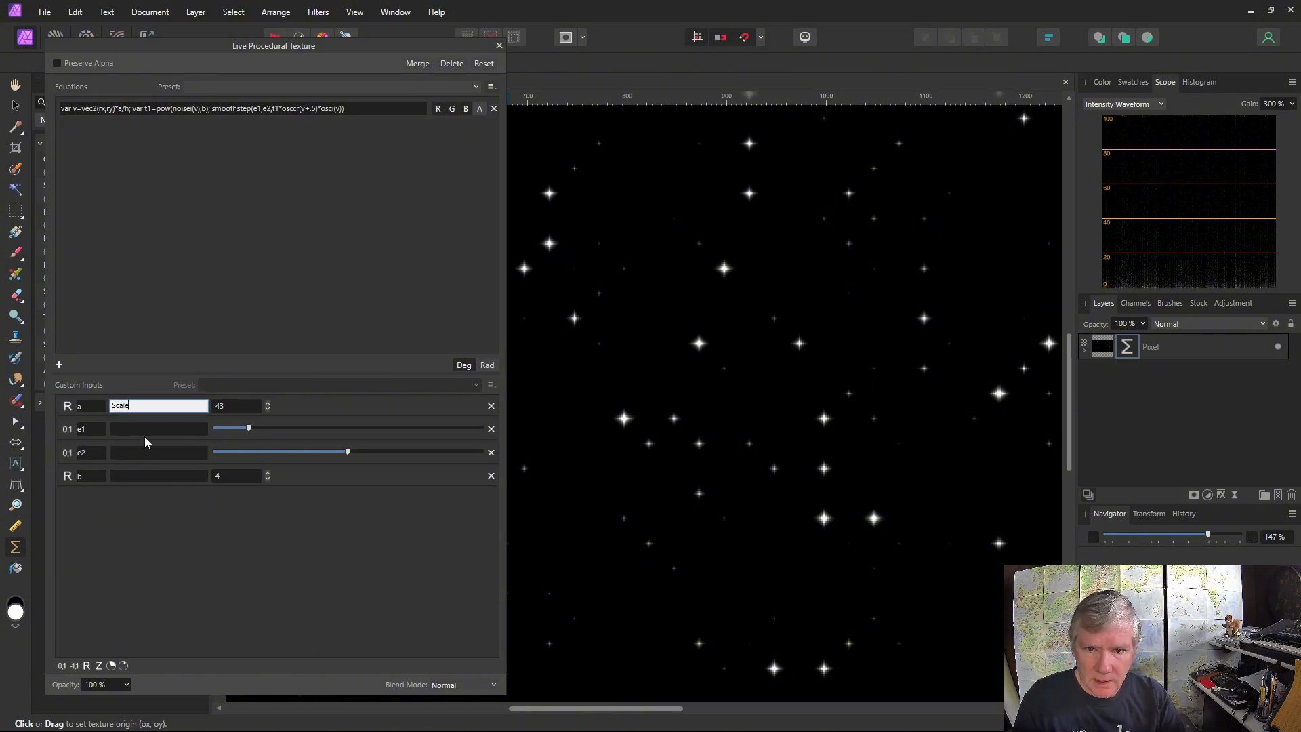
pyautogui.click(135, 429)
pyautogui.write('Edge 1')
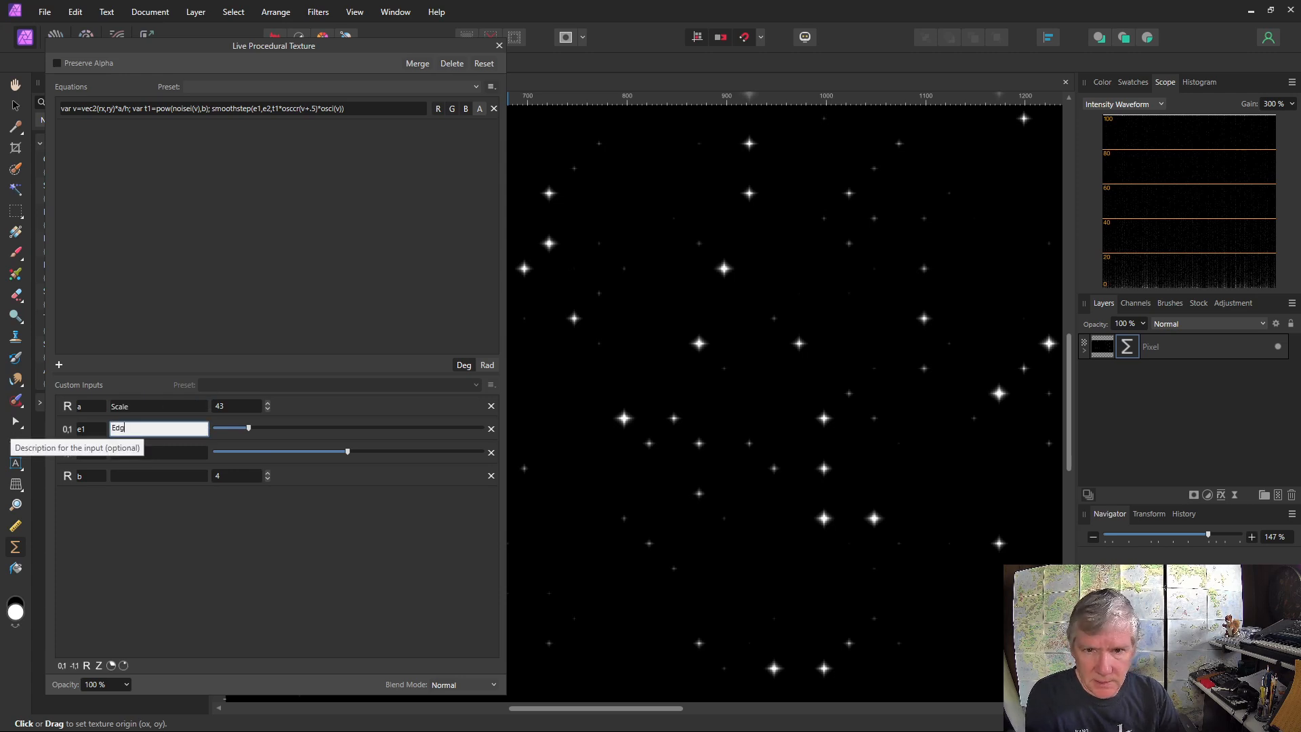
pyautogui.click(147, 454)
pyautogui.write('Edge 2')
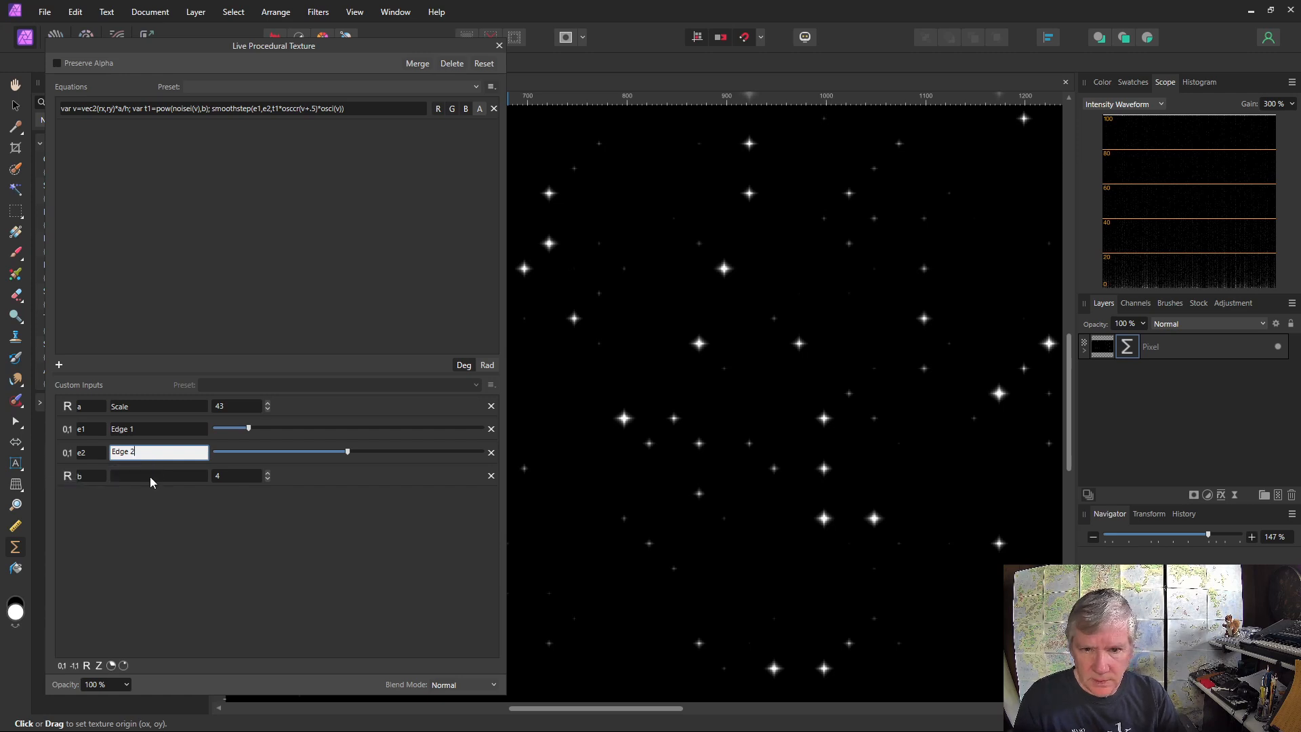
pyautogui.click(150, 477)
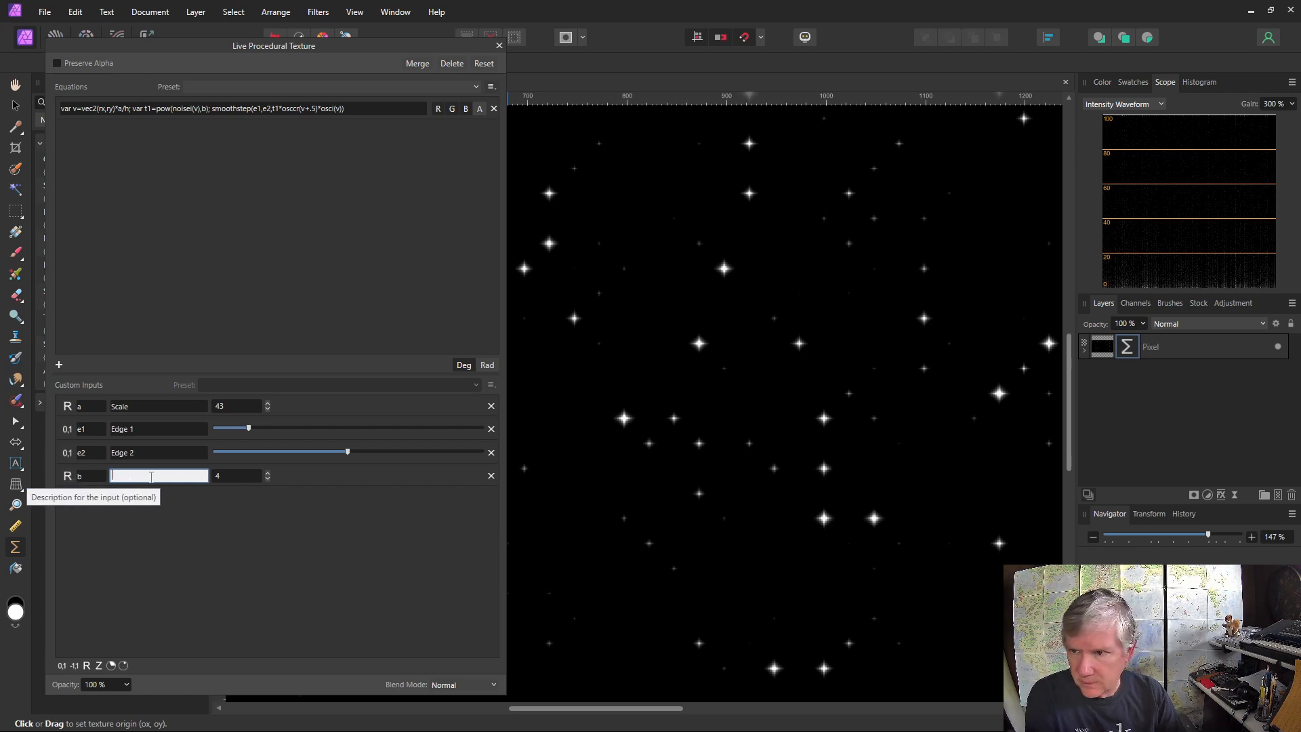
pyautogui.write('N')
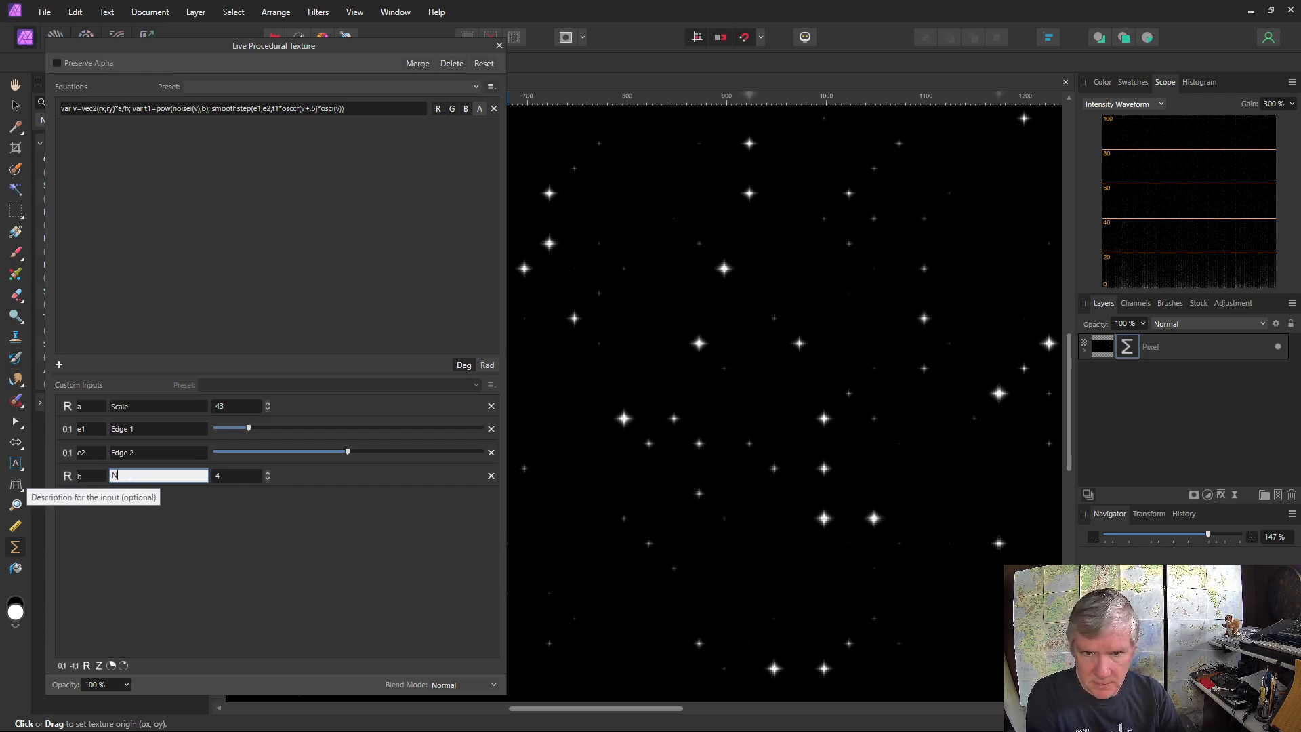
pyautogui.write('umber')
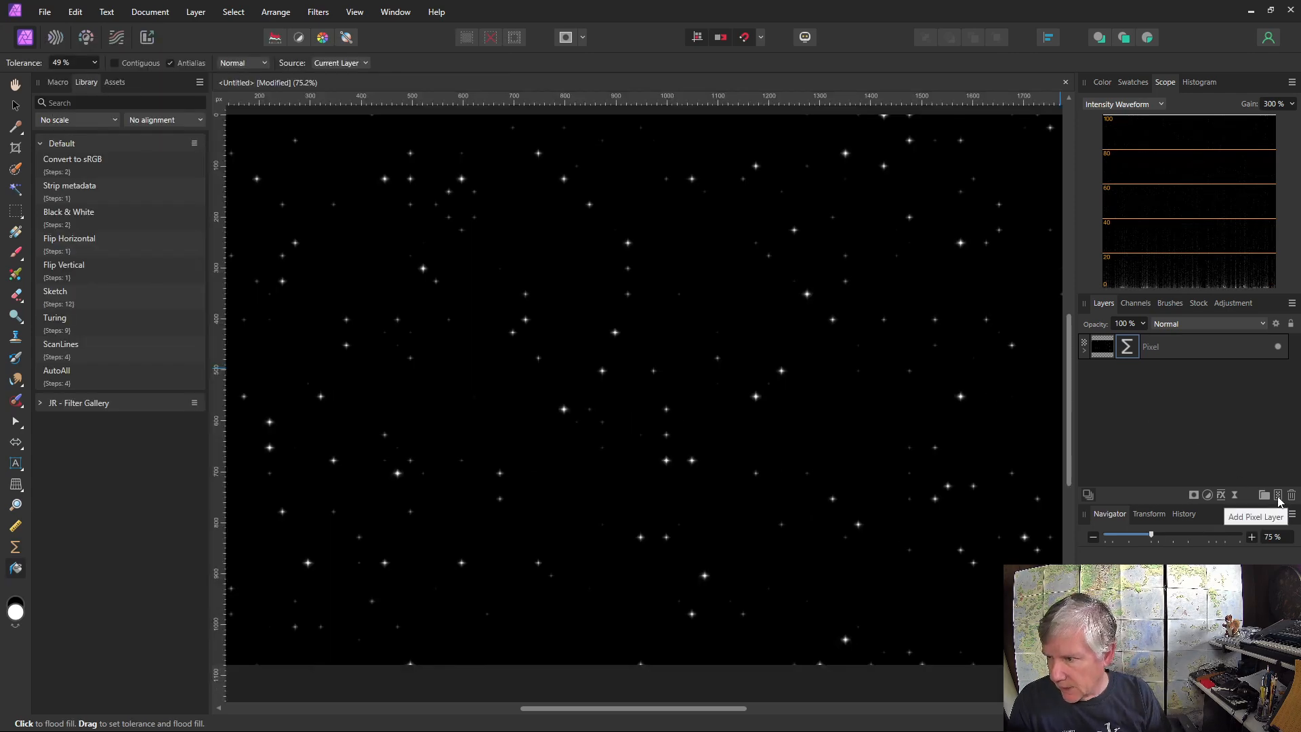
# Add a new pixel layer above the star texture and flood fill it with black
pyautogui.click(1278, 496)
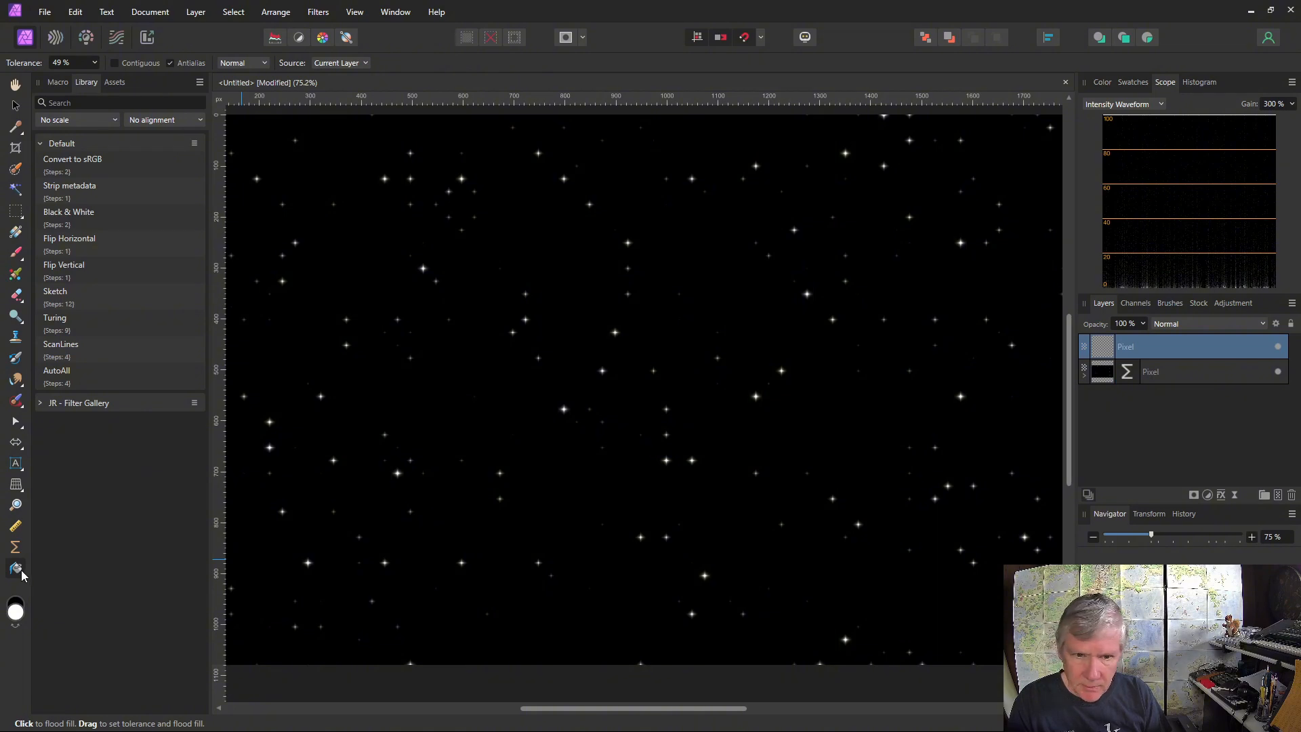
pyautogui.click(15, 602)
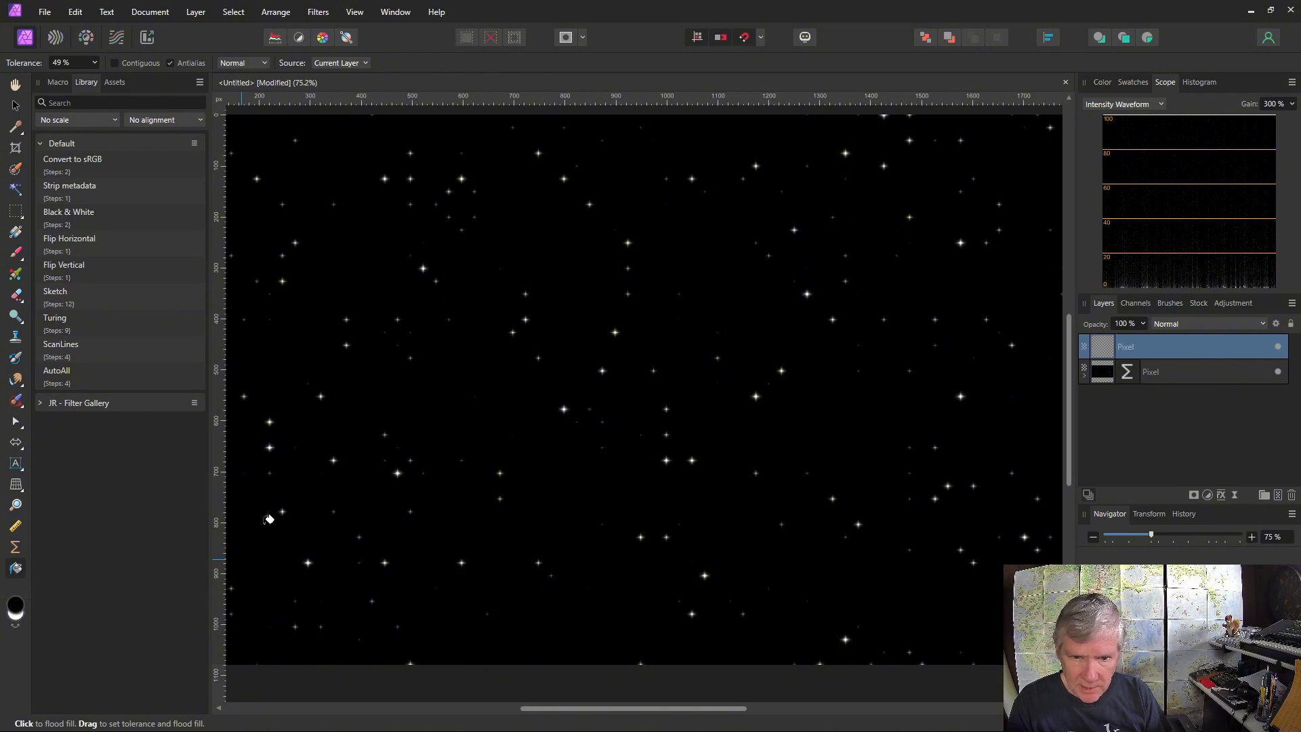
pyautogui.click(438, 459)
pyautogui.press('v')
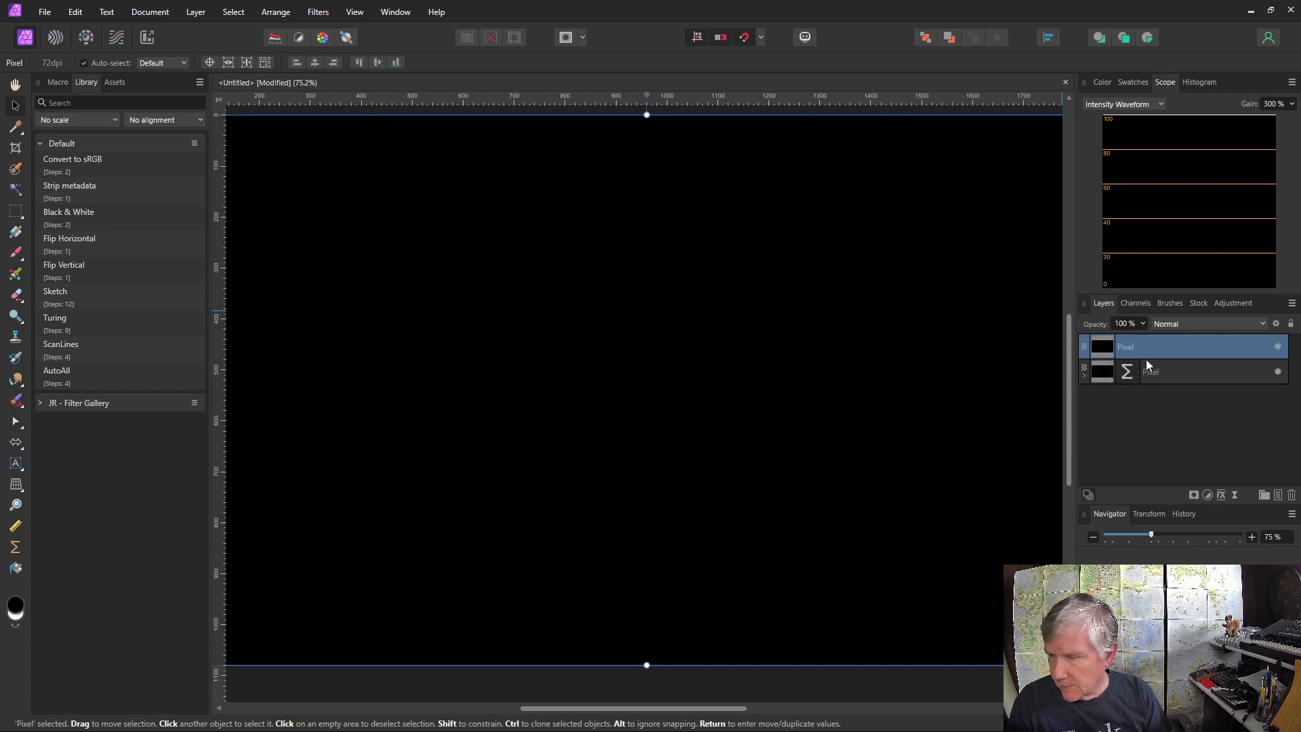
# Add a live Procedural Texture filter to the black layer with the equation y/h applied to the red, green and blue channels
pyautogui.click(1234, 495)
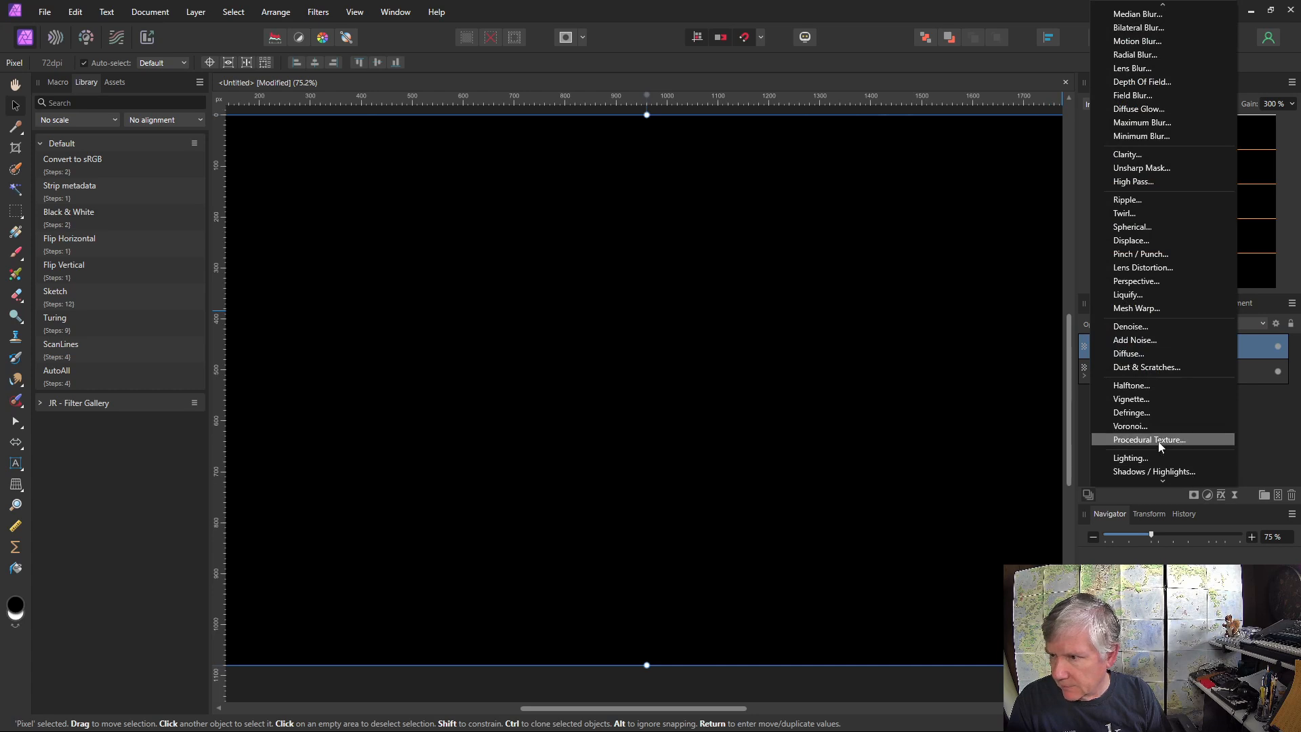
pyautogui.click(1157, 440)
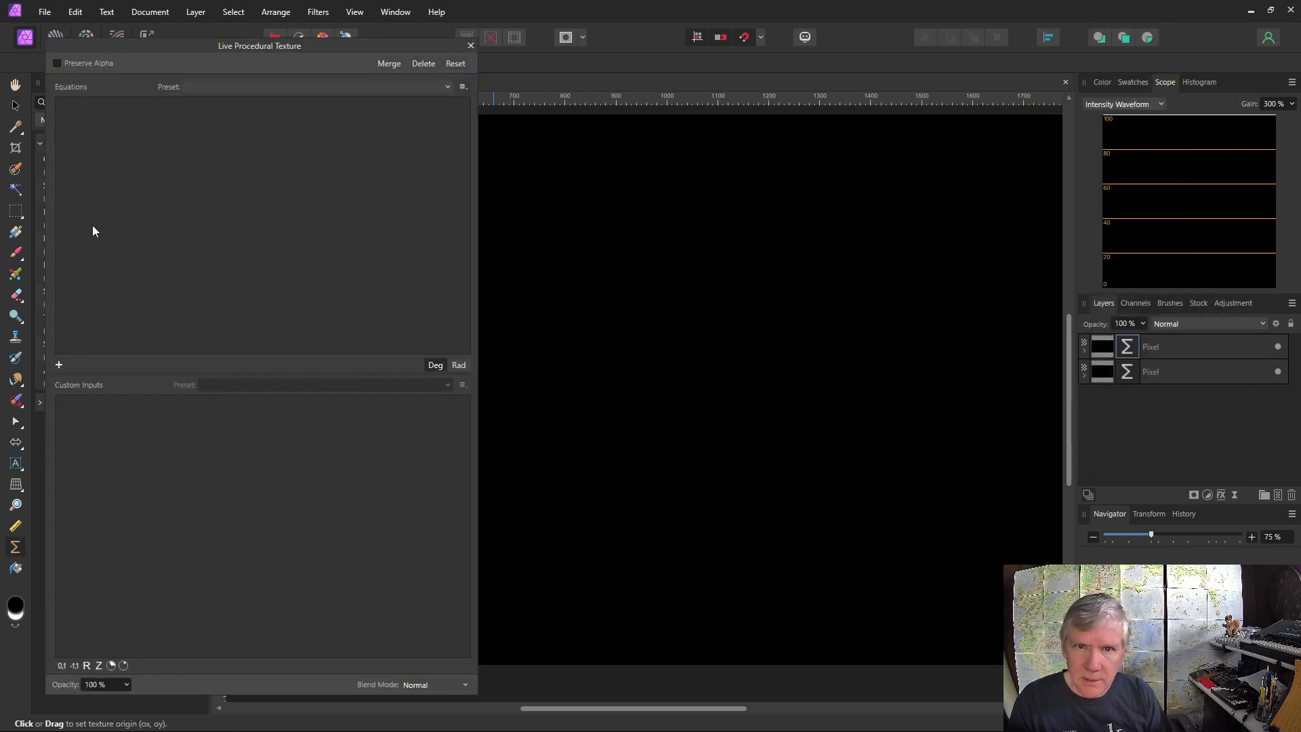
pyautogui.click(59, 365)
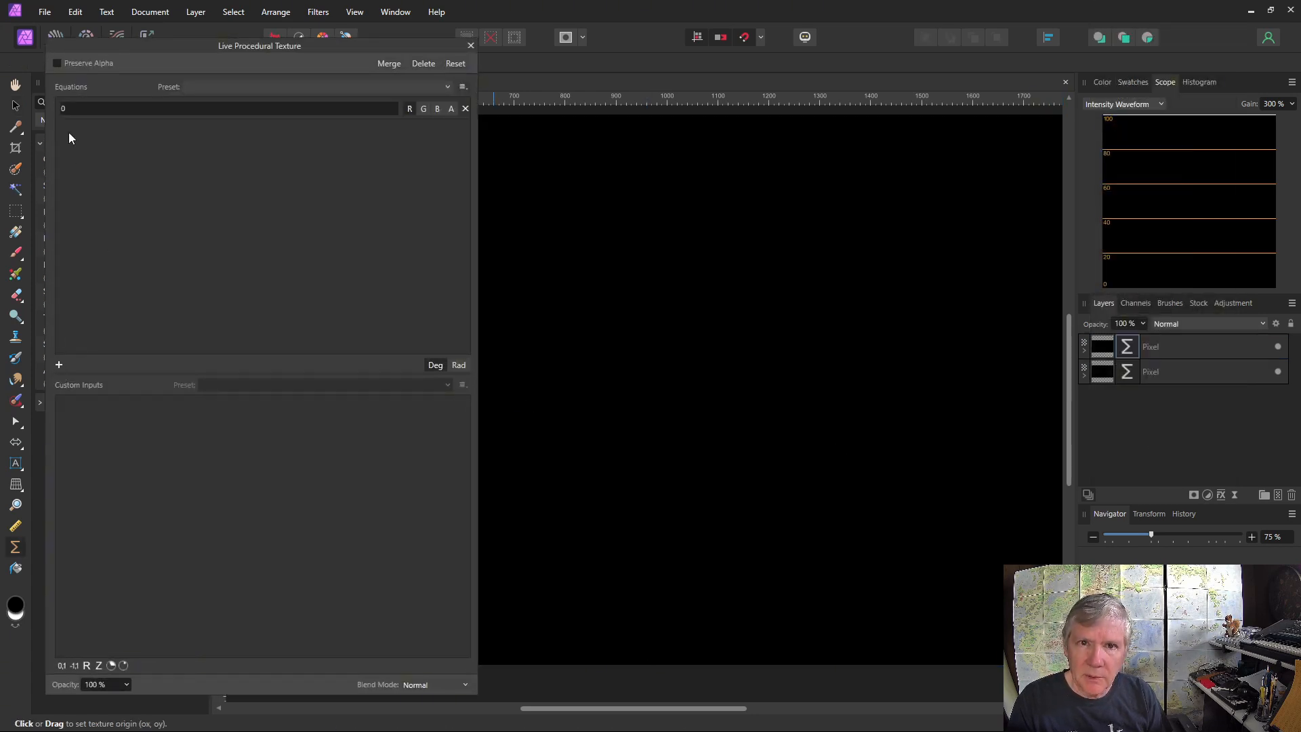
pyautogui.click(63, 107)
pyautogui.write('y/h')
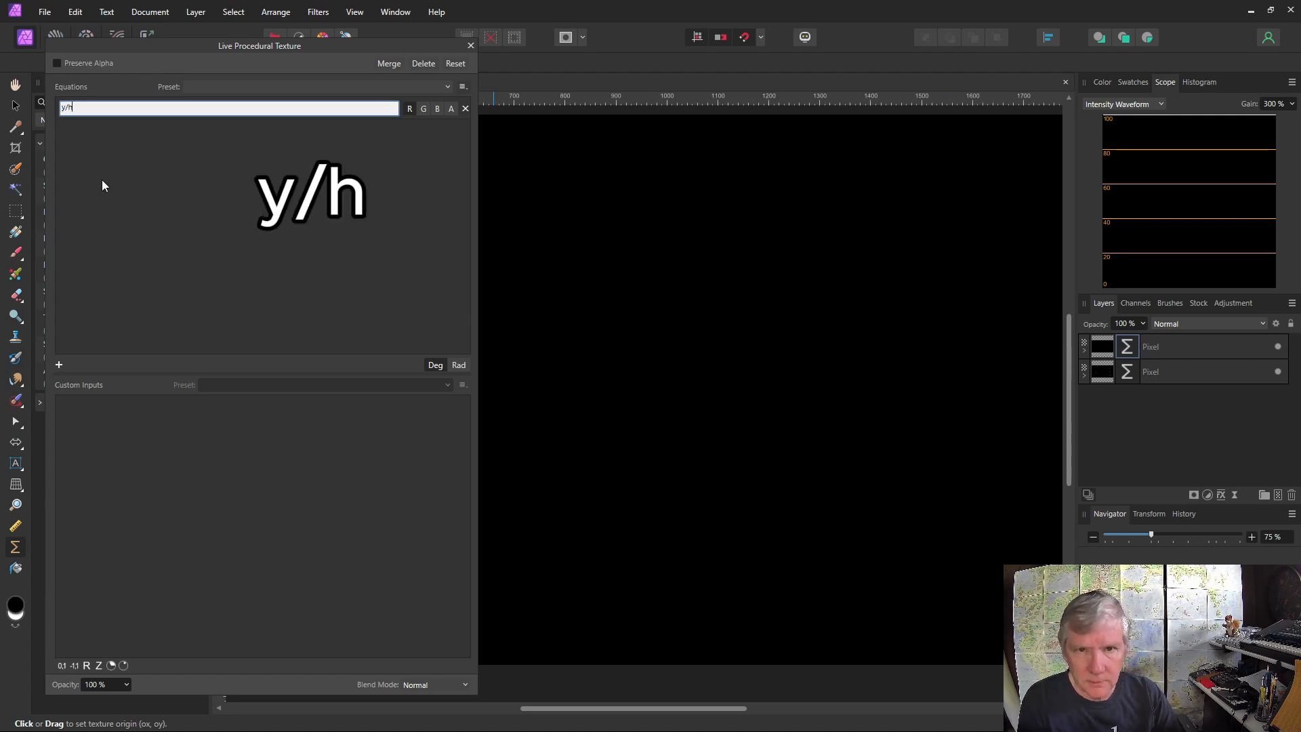
pyautogui.click(409, 108)
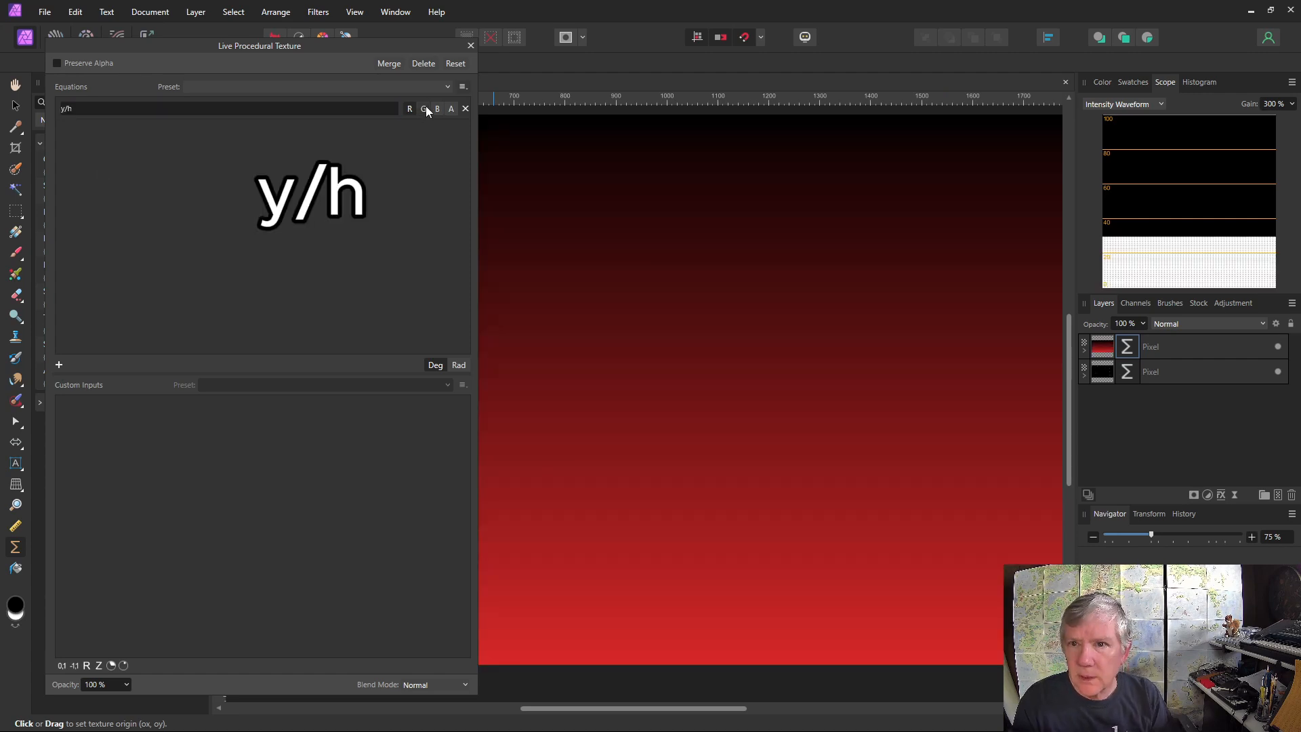
pyautogui.click(424, 108)
pyautogui.click(437, 108)
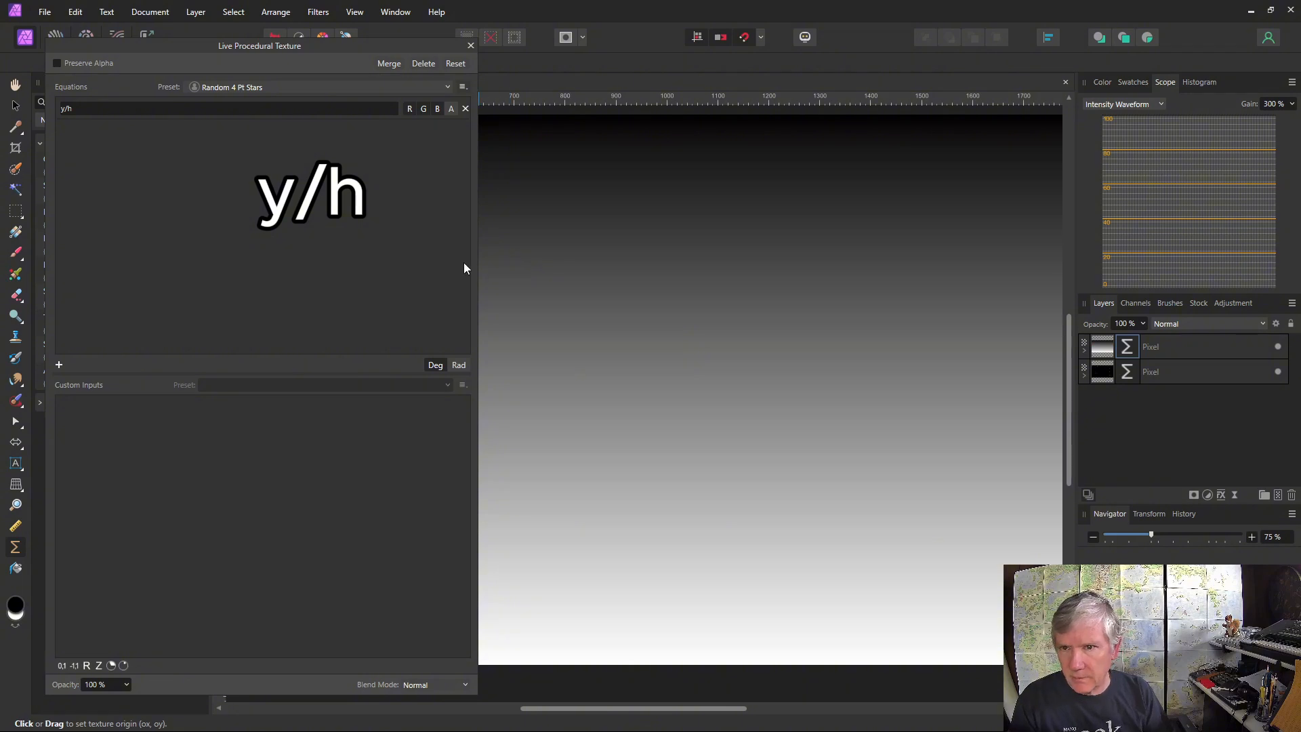
pyautogui.scroll(-1, 971, 421)
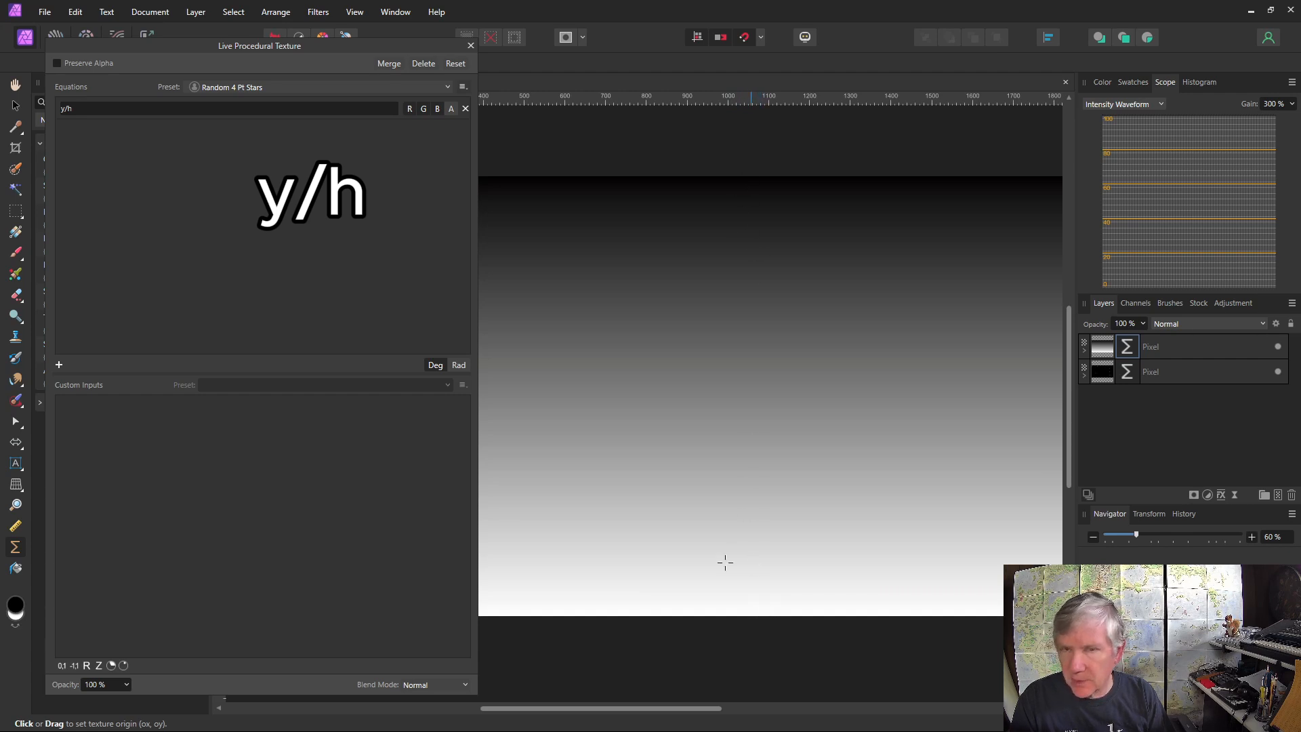
pyautogui.press('v')
# Add a default Gradient Map adjustment over the y/h gradient and reverse its colours
pyautogui.click(1234, 304)
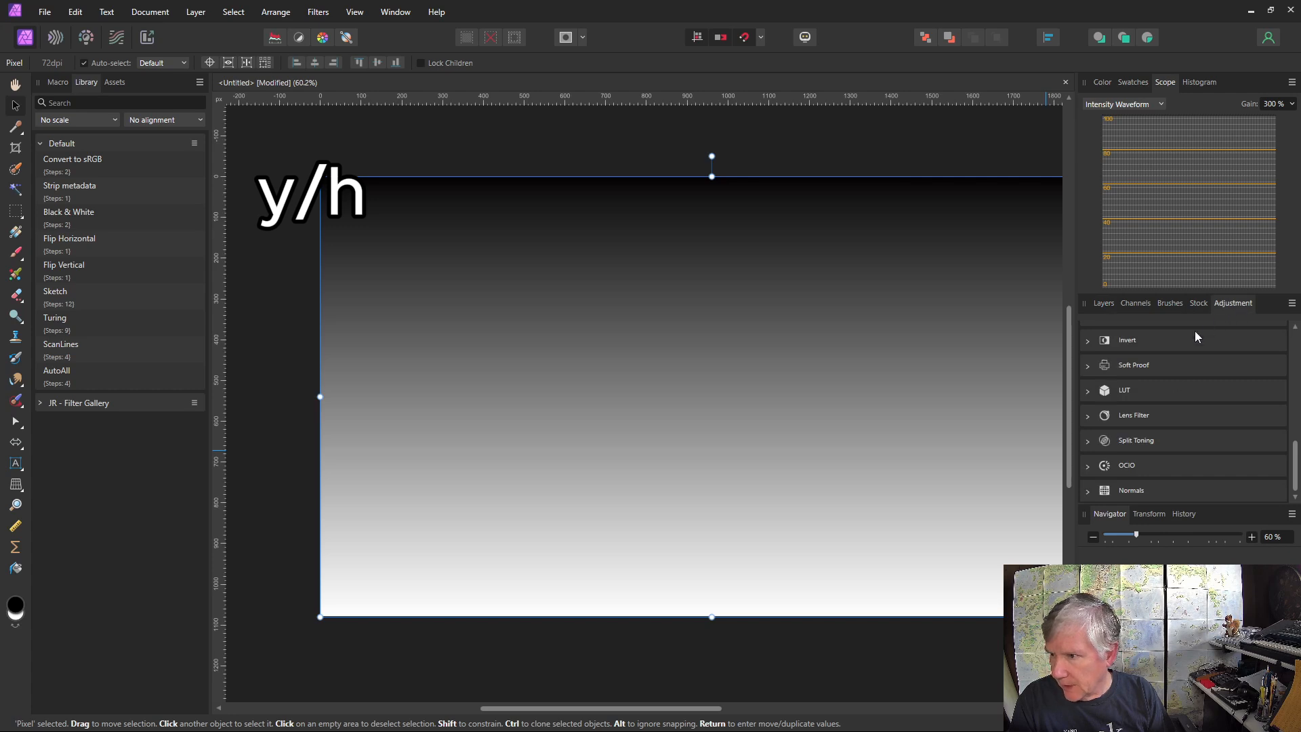
pyautogui.scroll(3, 1161, 395)
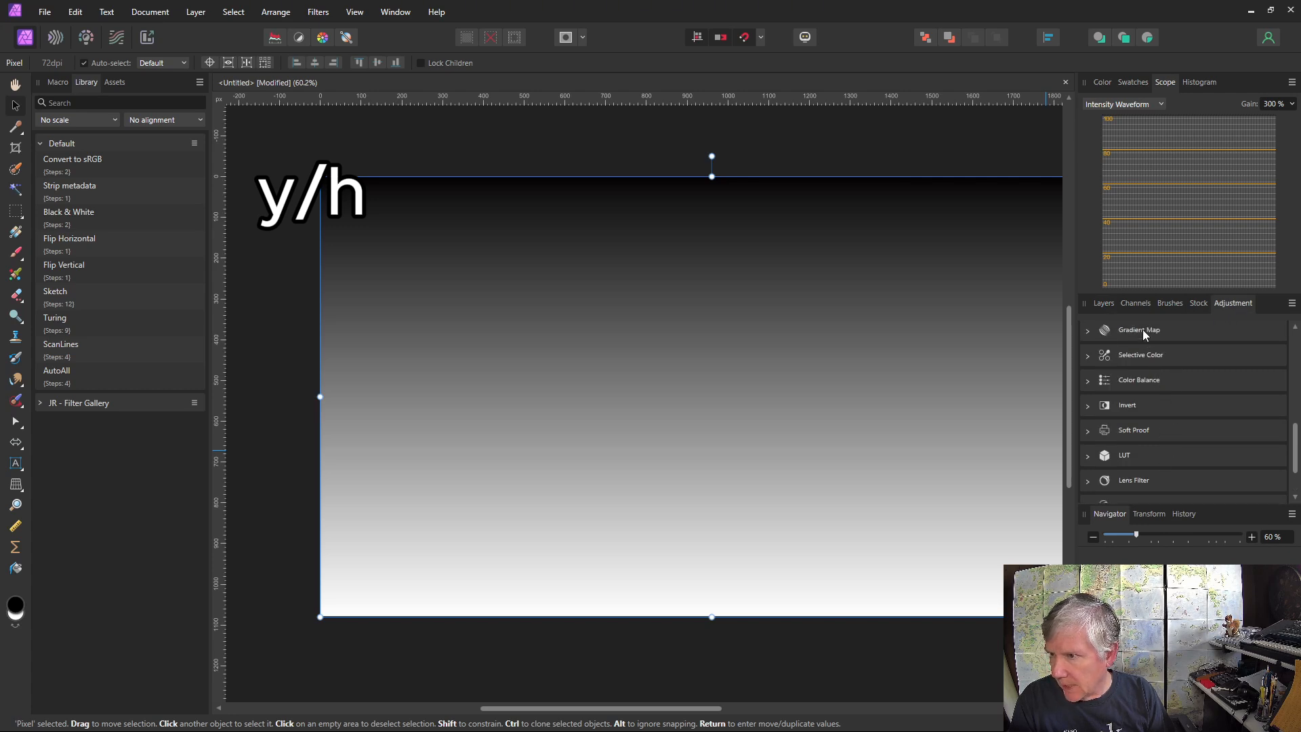
pyautogui.click(1142, 329)
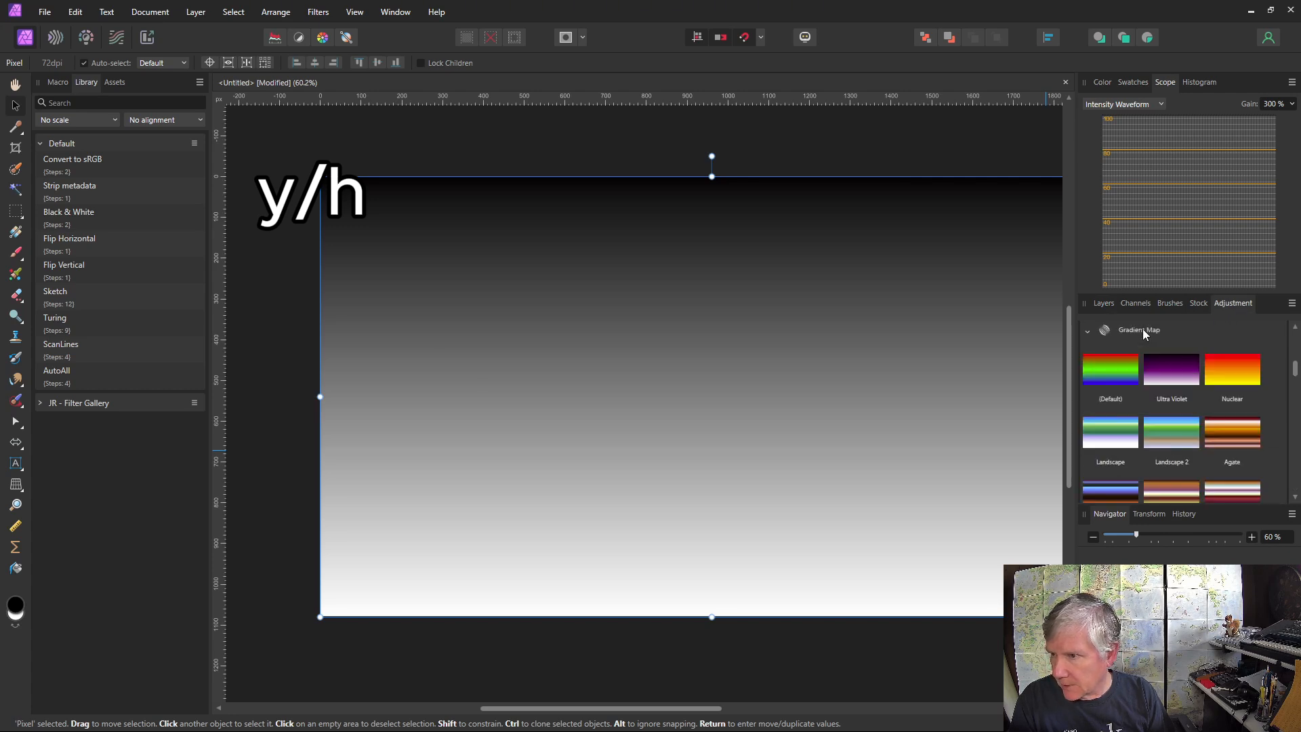
pyautogui.click(1114, 368)
pyautogui.moveTo(907, 535); pyautogui.dragTo(172, 138)
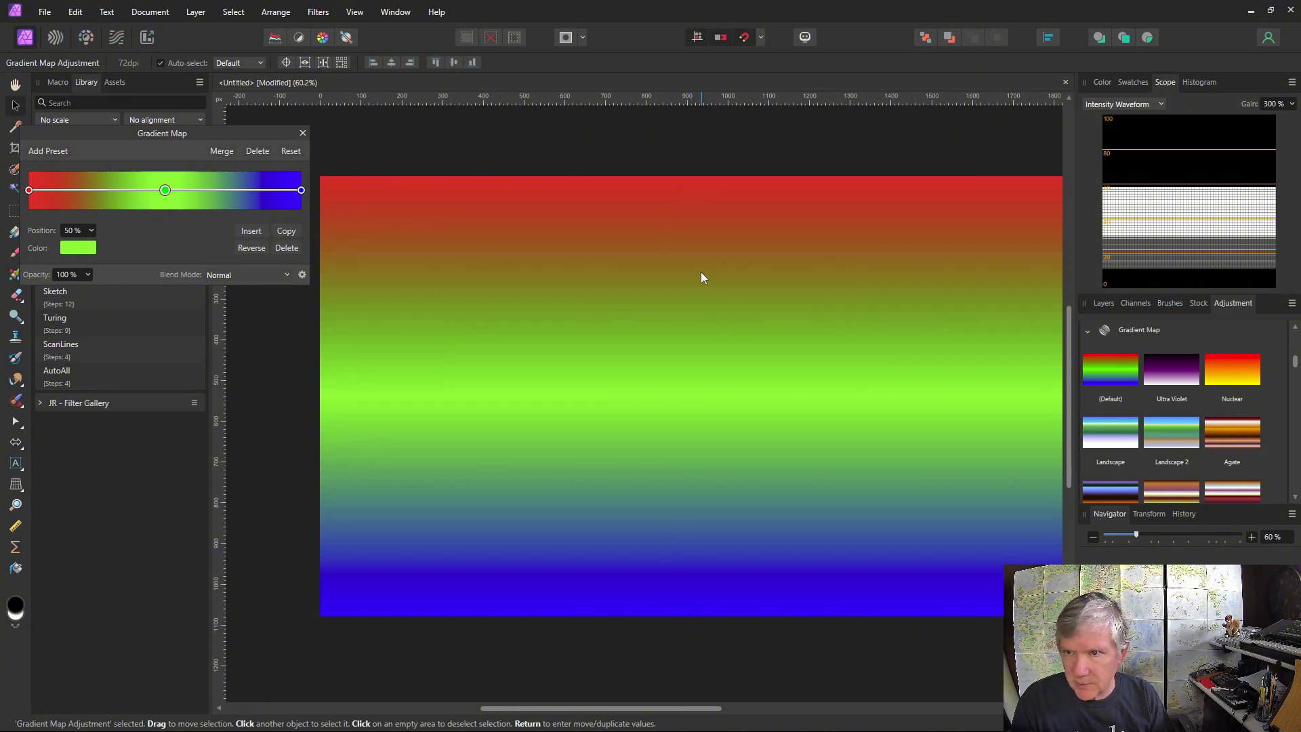
pyautogui.click(251, 249)
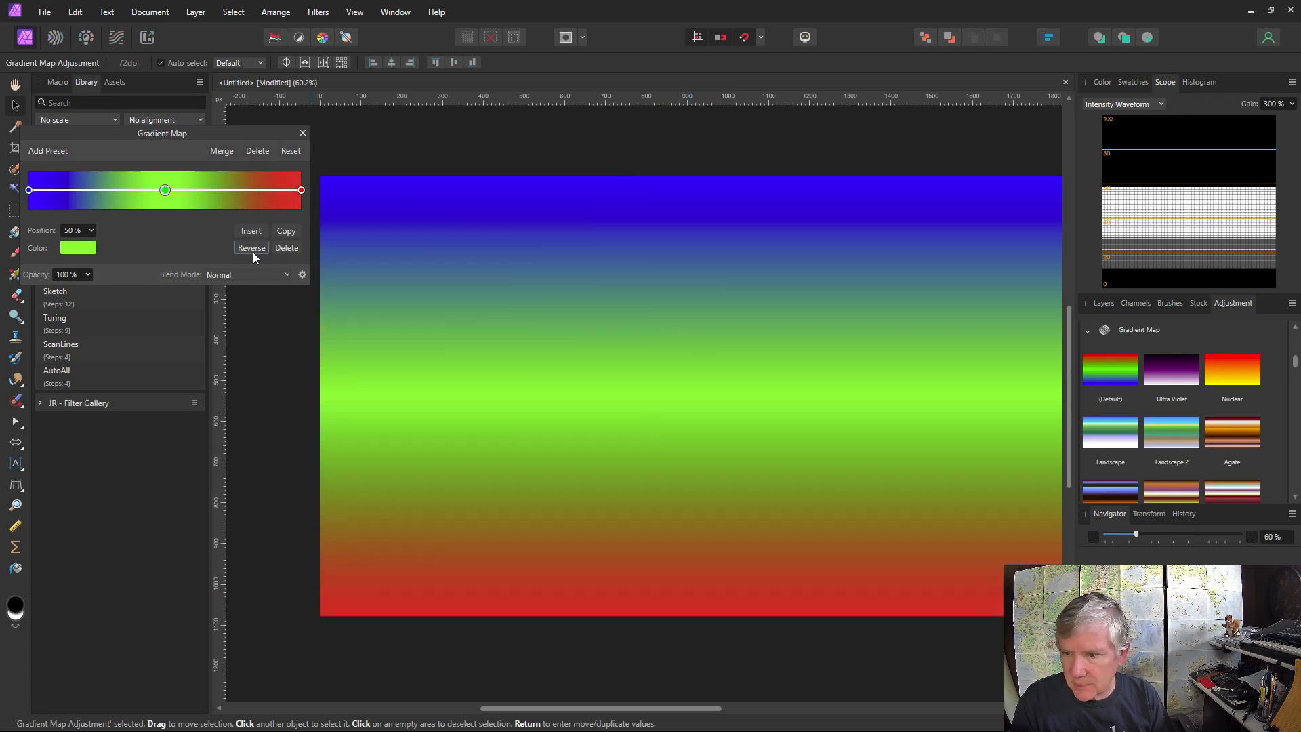
# Recolour the gradient map's red end stop to light orange with hue 21, saturation 100 and lightness 72
pyautogui.click(301, 190)
pyautogui.click(74, 251)
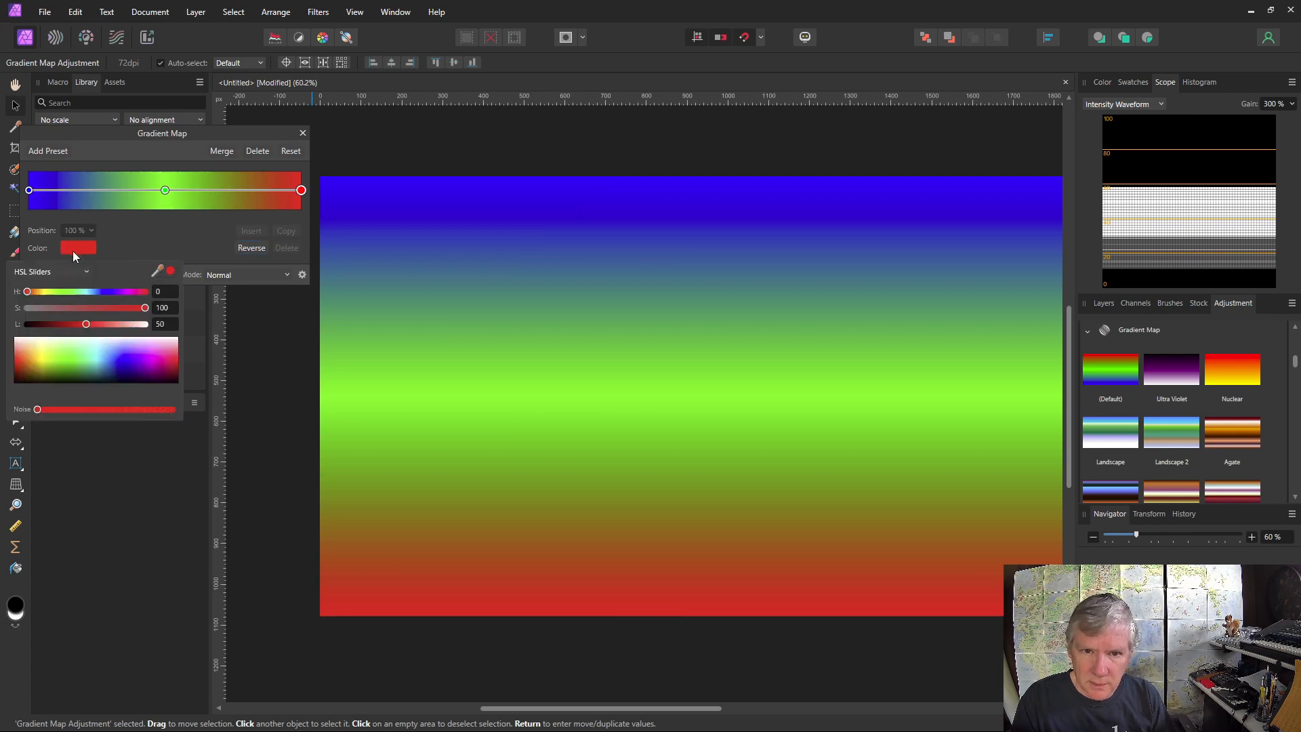
pyautogui.moveTo(85, 323); pyautogui.dragTo(112, 324)
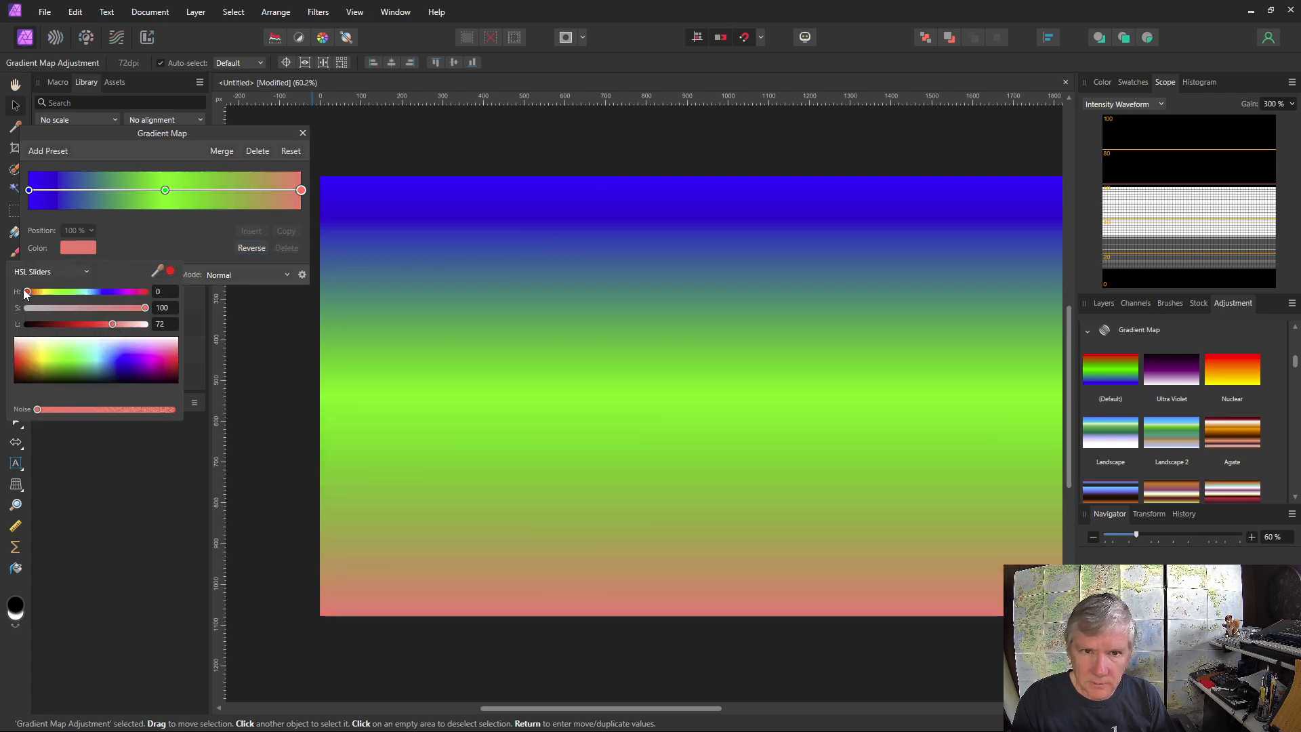
pyautogui.moveTo(25, 293); pyautogui.dragTo(33, 292)
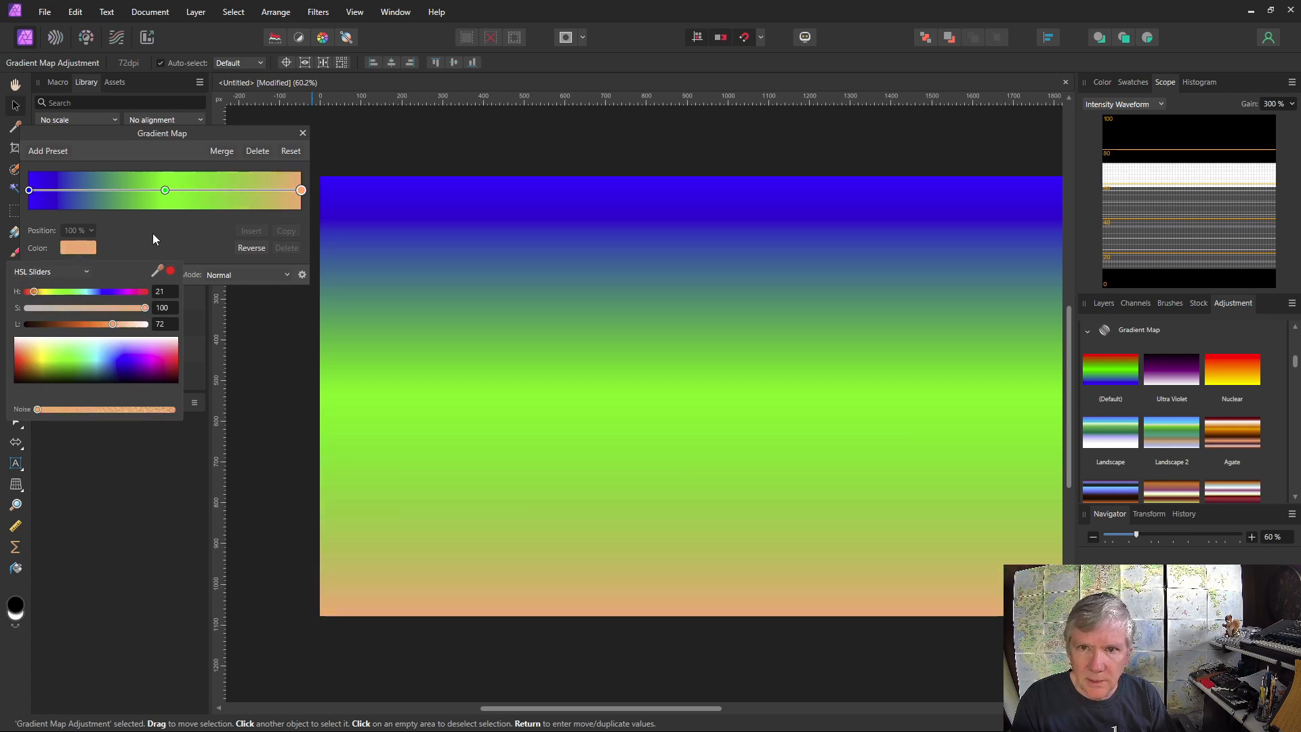
# Recolour the green middle gradient stop to magenta and move it to the 84% position
pyautogui.click(166, 190)
pyautogui.click(166, 190)
pyautogui.moveTo(167, 192); pyautogui.dragTo(162, 192)
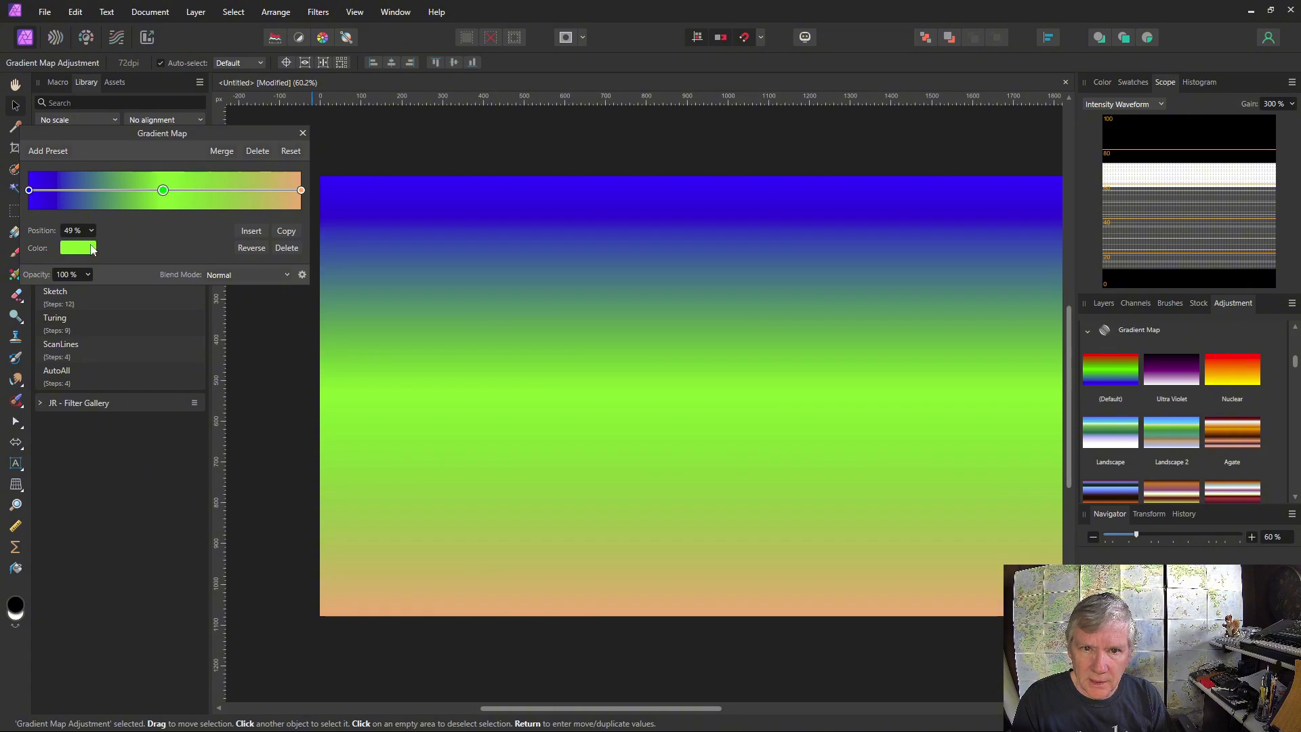
pyautogui.click(93, 250)
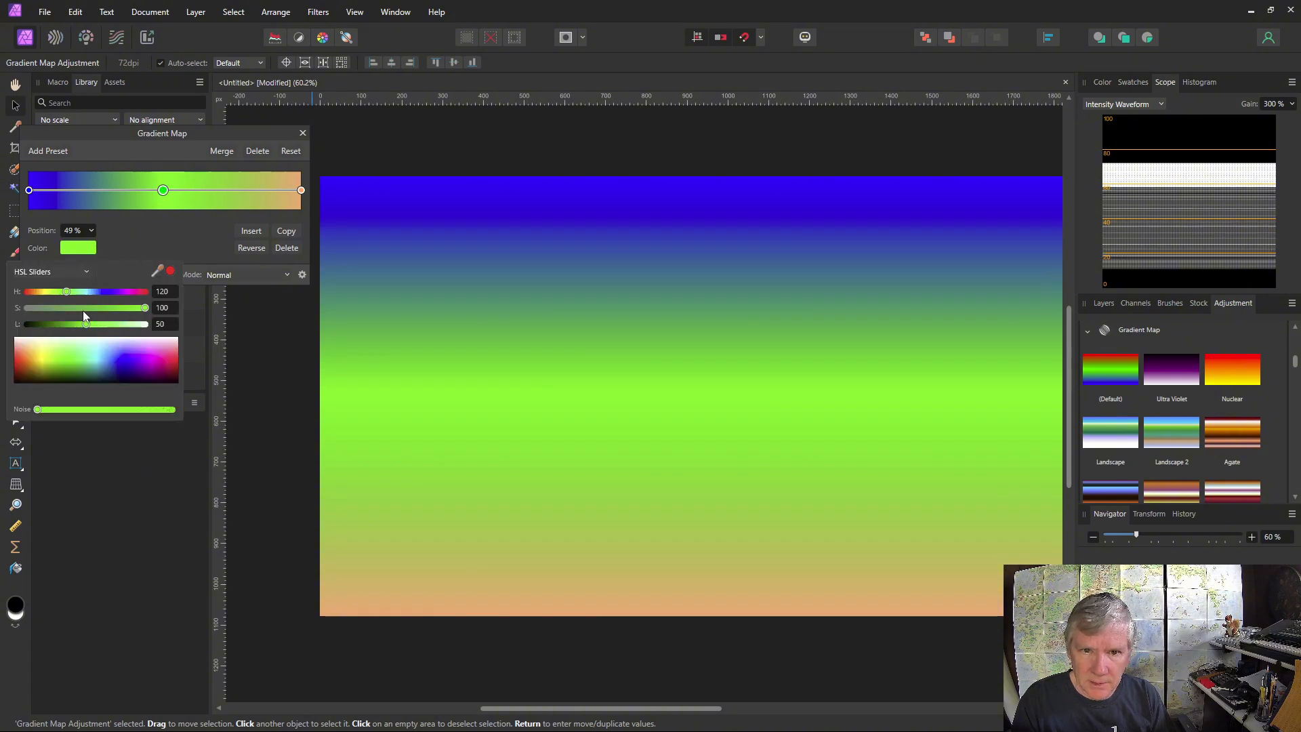
pyautogui.moveTo(69, 292); pyautogui.dragTo(126, 292)
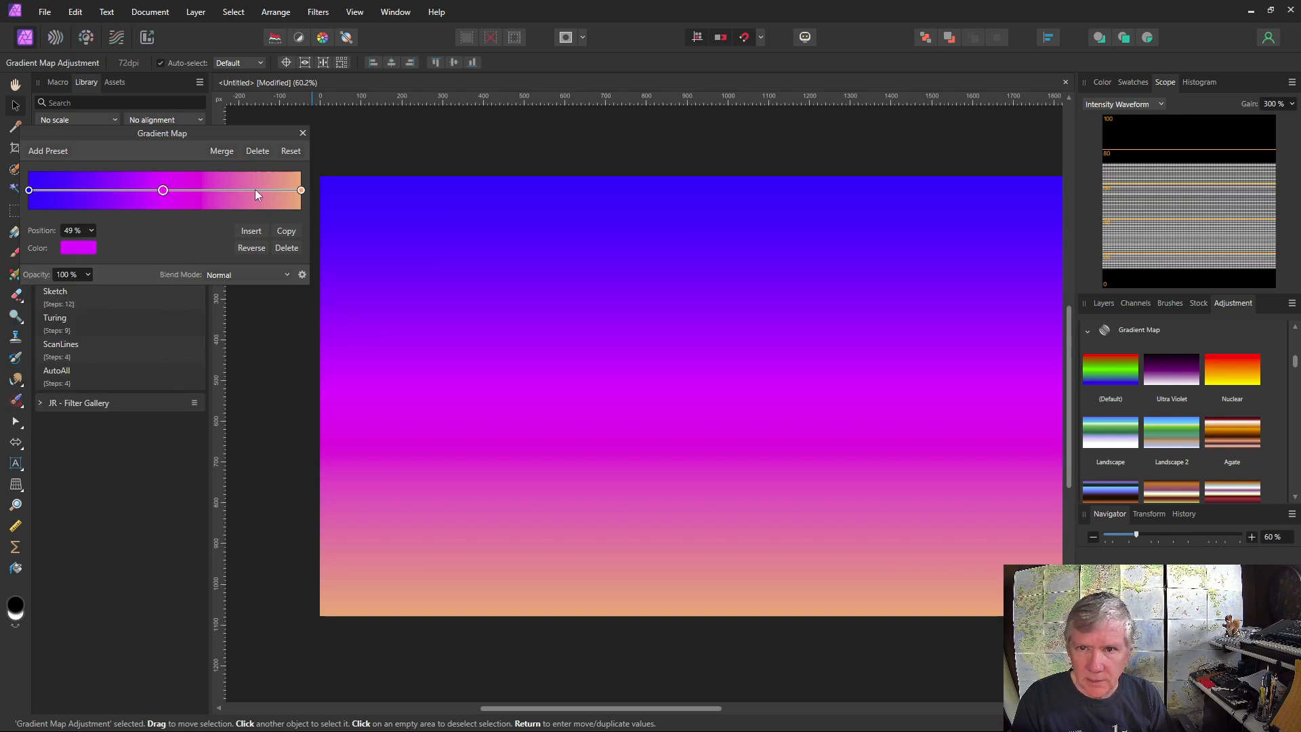
pyautogui.moveTo(163, 191); pyautogui.dragTo(259, 192)
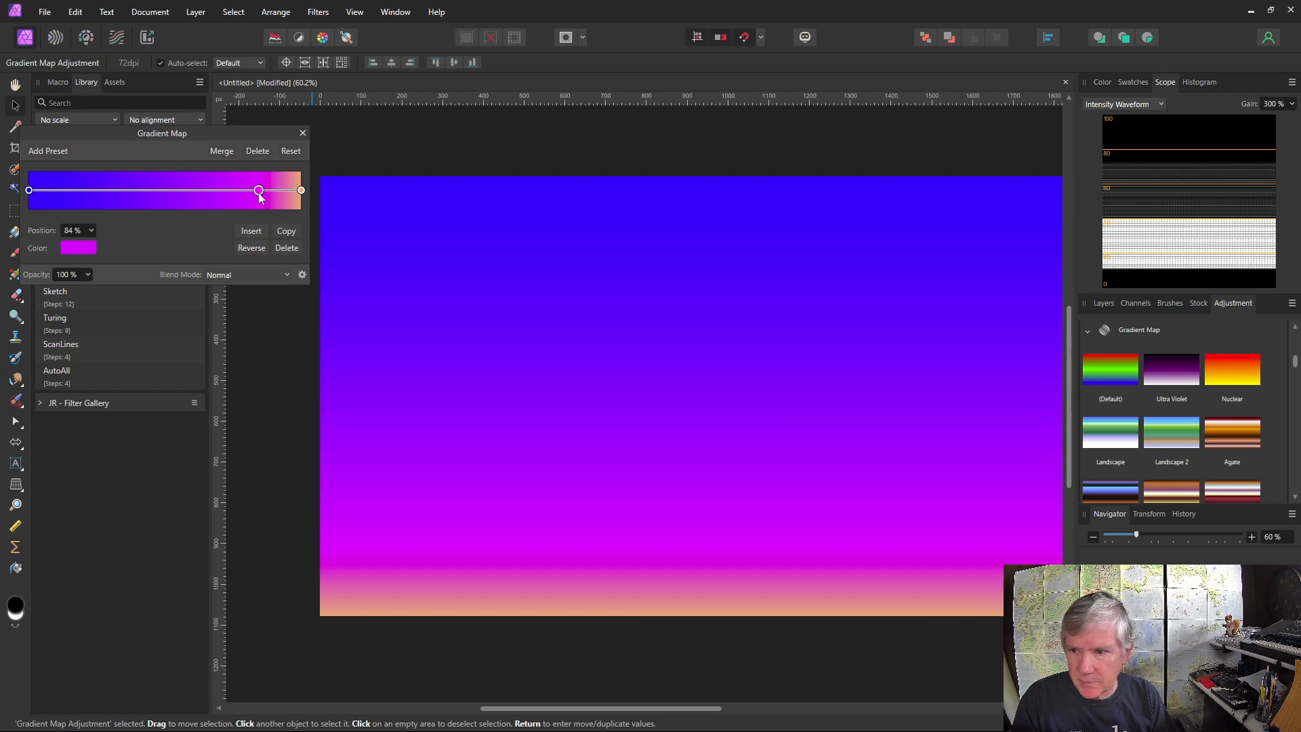
# Add a gradient stop at 35% and make it dark blue with hue 244, saturation 100 and lightness 24
pyautogui.click(124, 191)
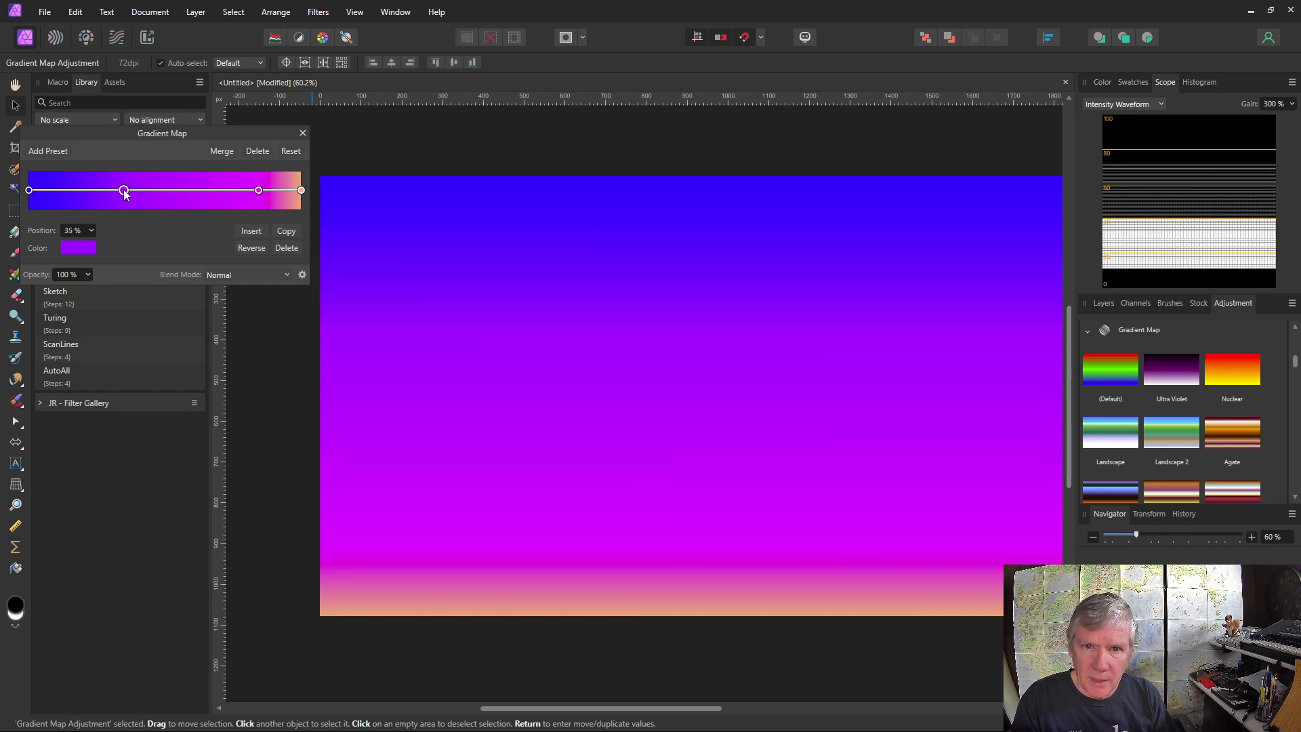
pyautogui.click(81, 248)
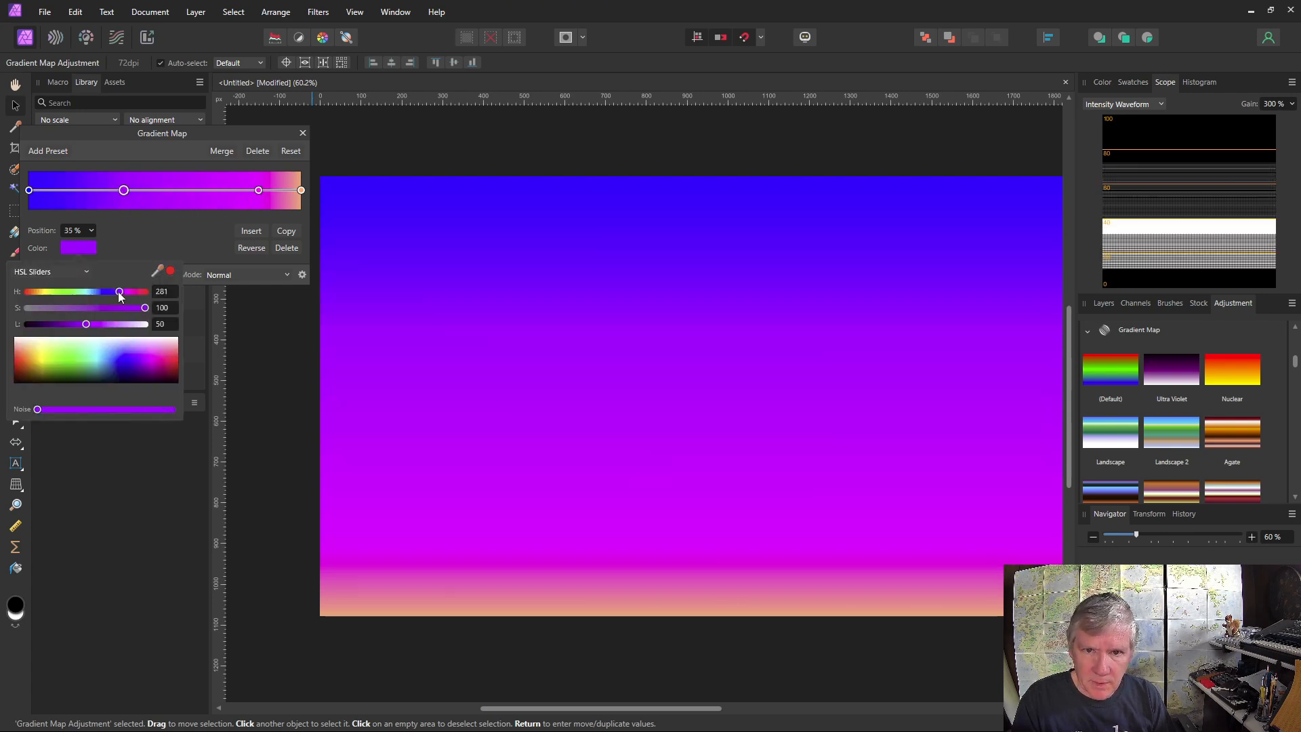
pyautogui.moveTo(119, 296); pyautogui.dragTo(57, 329)
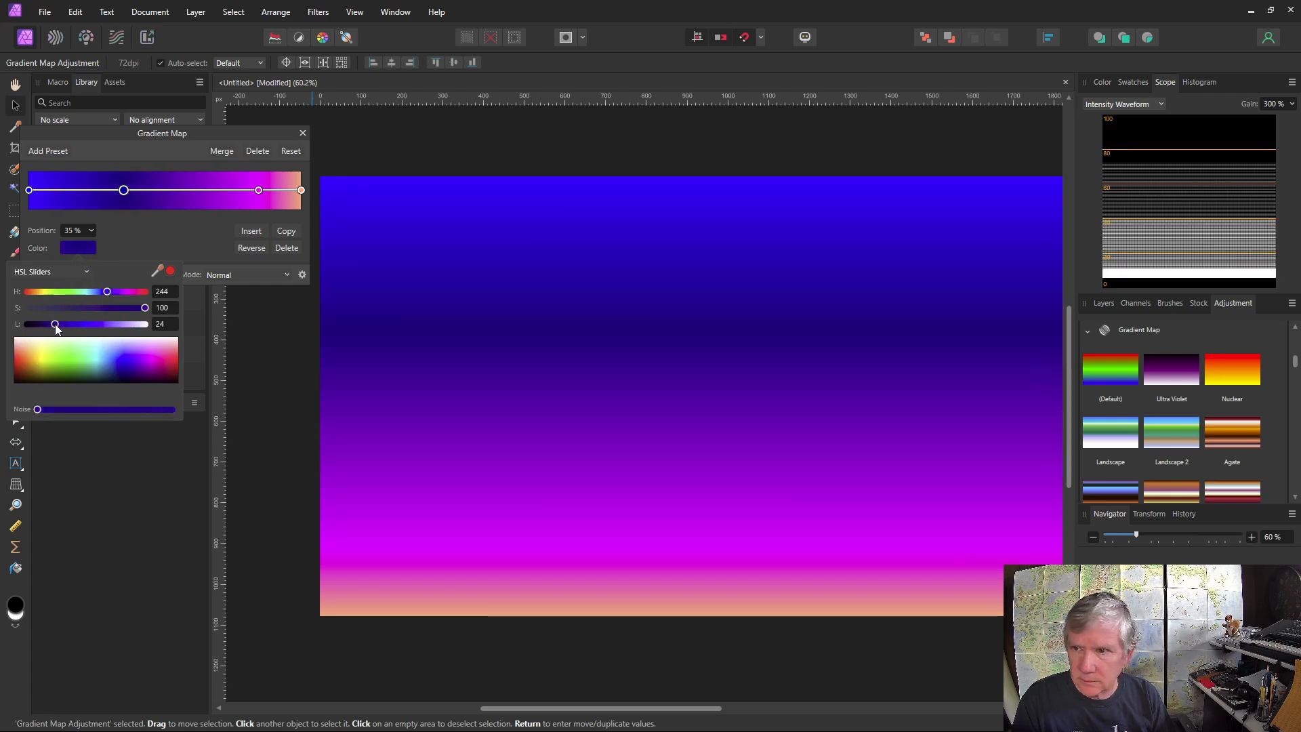
# Turn the gradient's blue start stop black by setting its lightness to 0, and close the Gradient Map settings
pyautogui.click(28, 192)
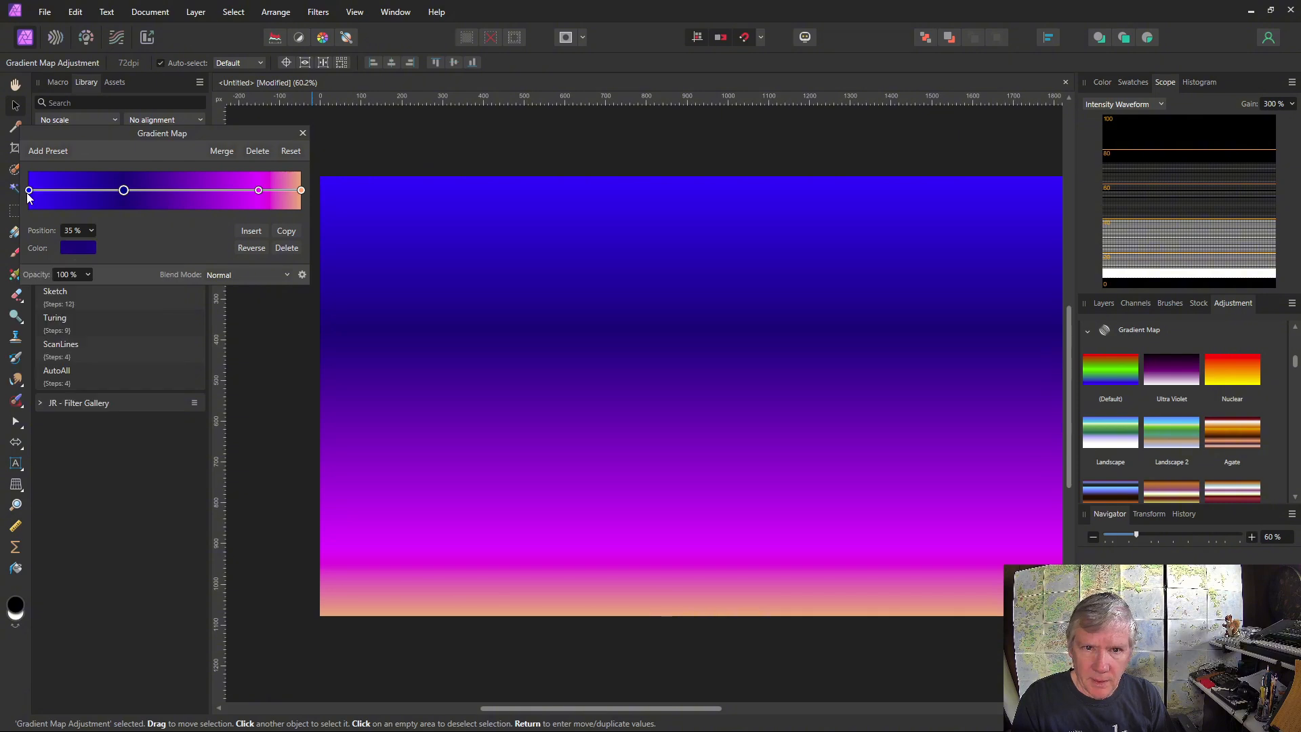
pyautogui.click(28, 191)
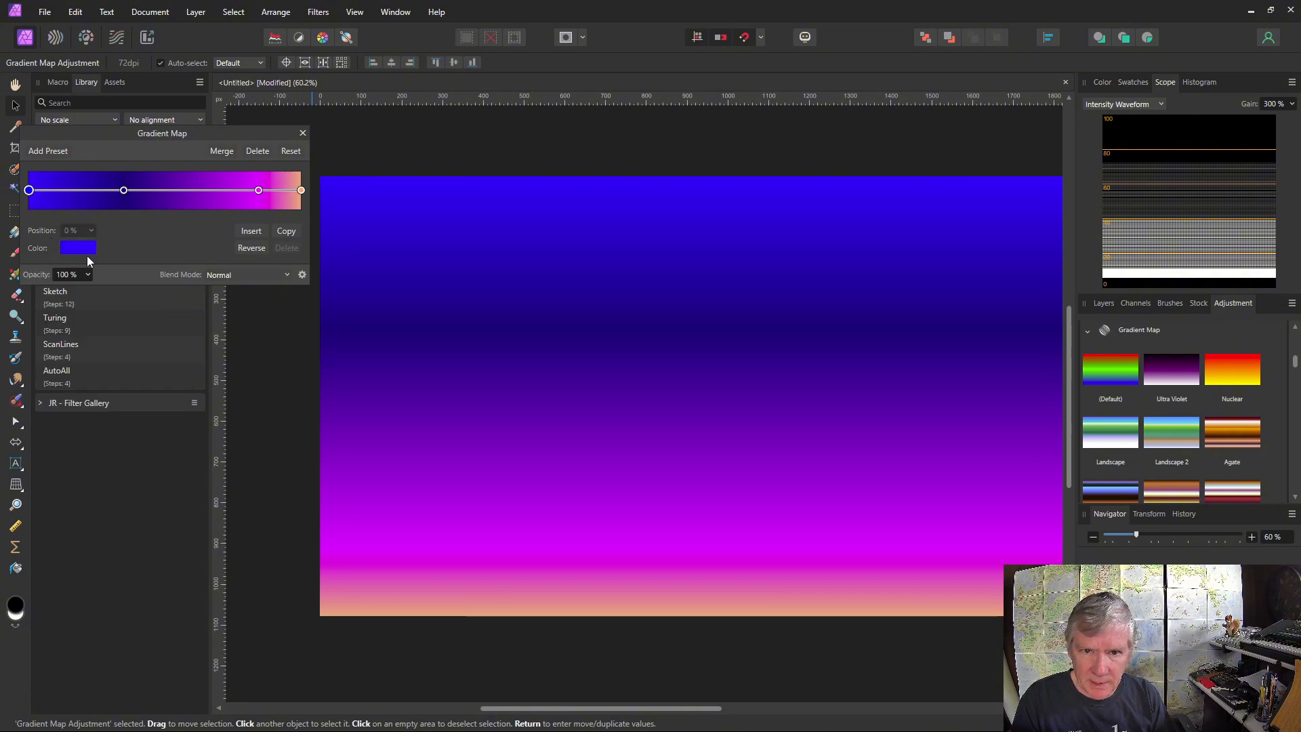
pyautogui.click(76, 251)
pyautogui.moveTo(85, 324); pyautogui.dragTo(27, 323)
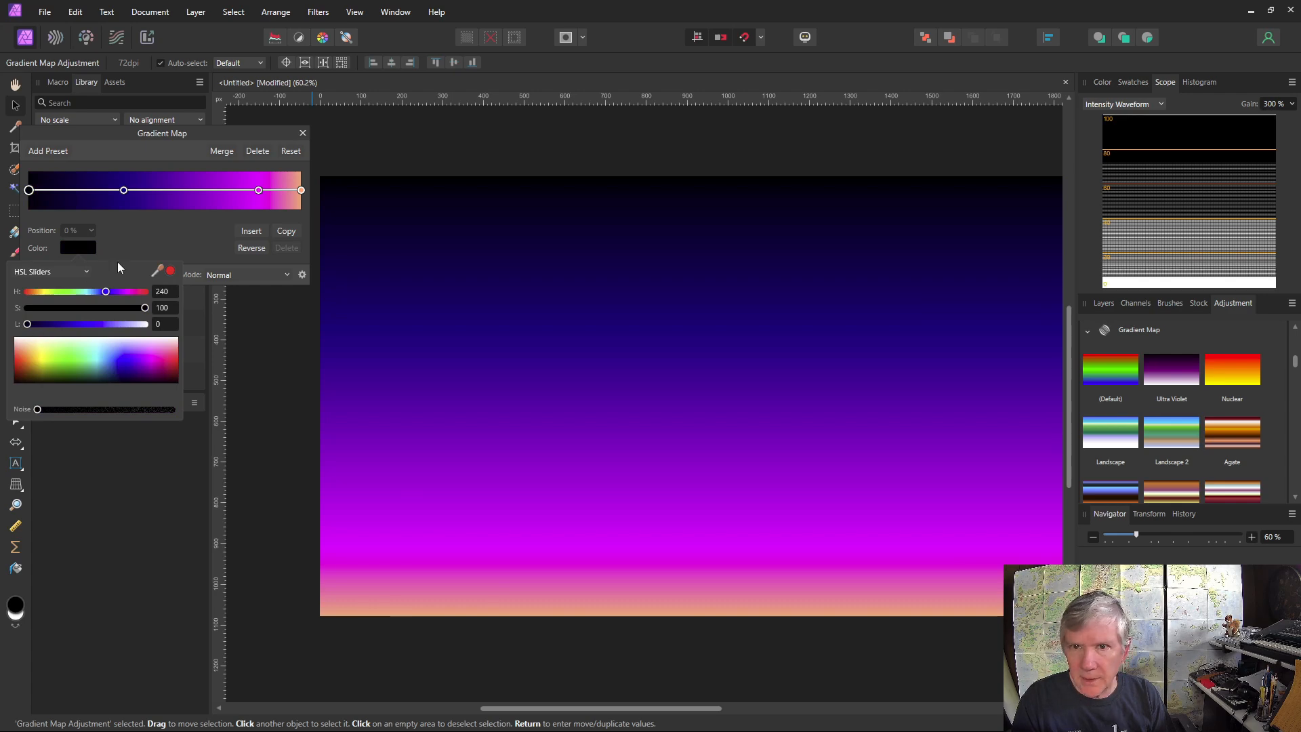
pyautogui.click(304, 133)
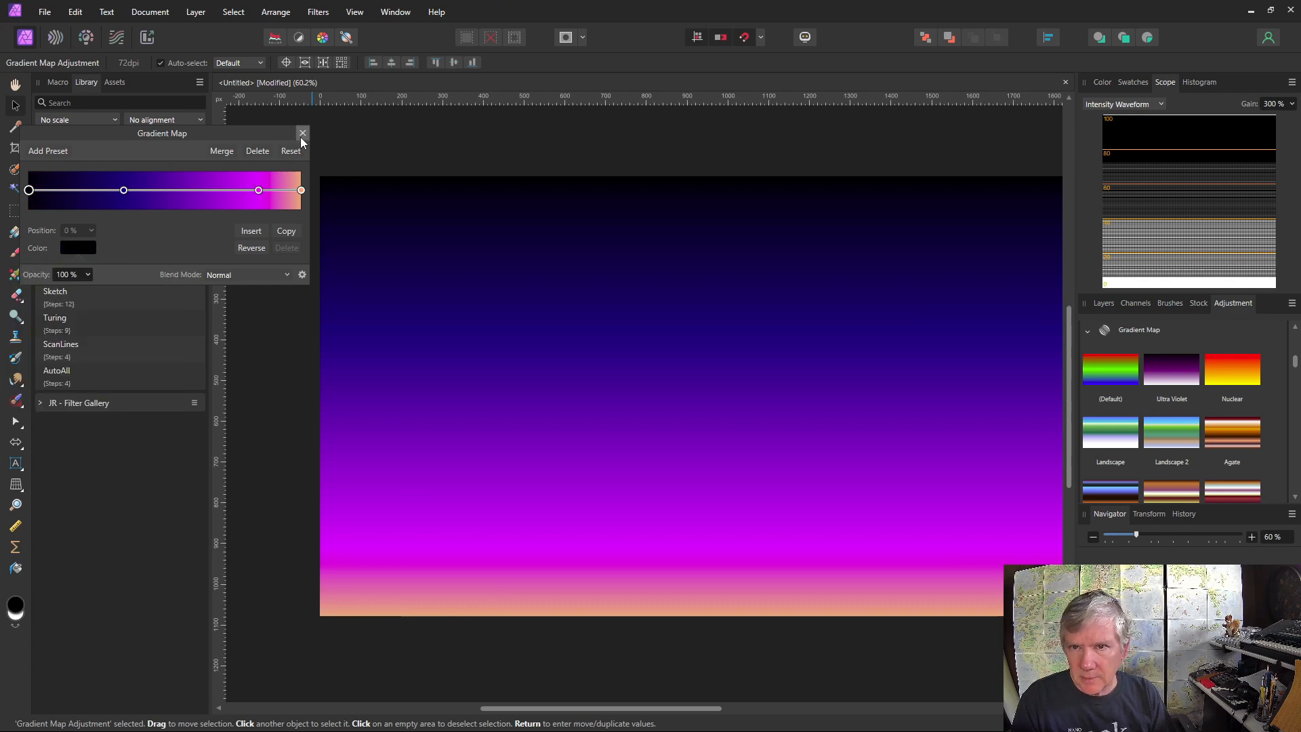
pyautogui.click(303, 134)
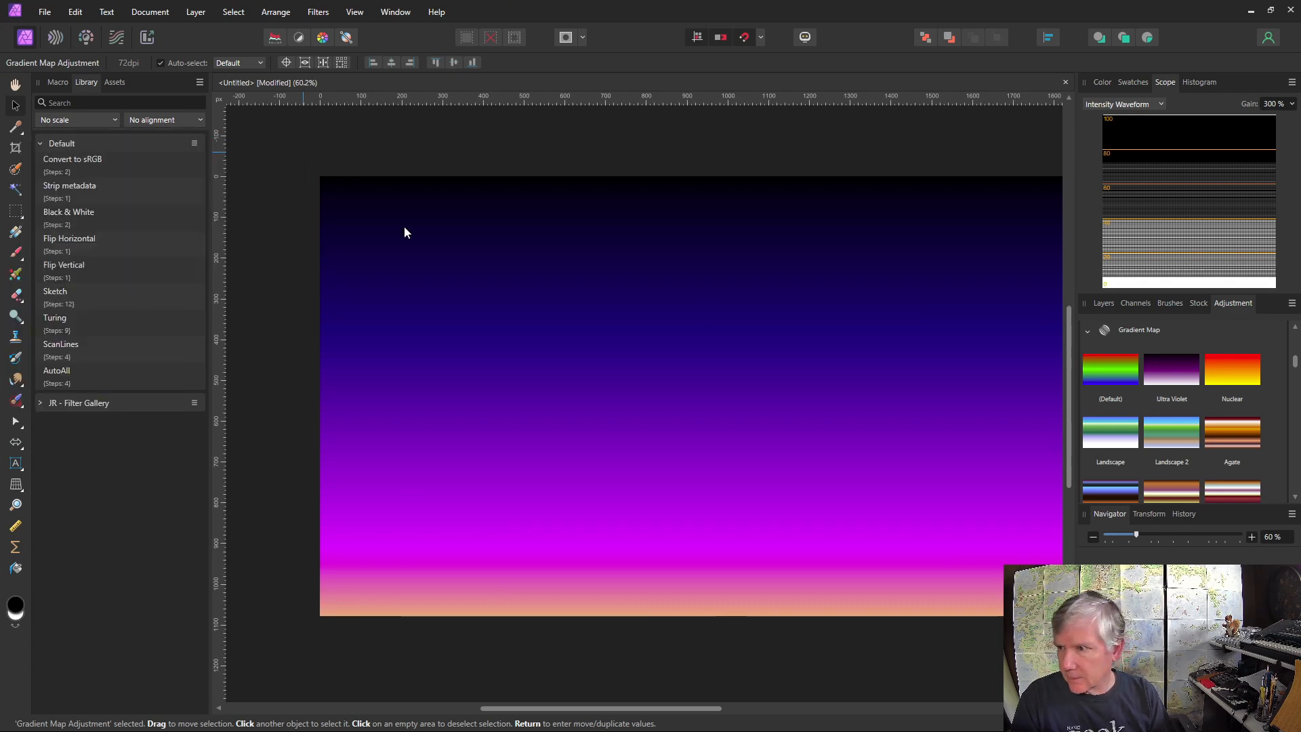
# Nest the Gradient Map adjustment in the y/h gradient's pixel layer and set that layer's blend mode to Screen
pyautogui.click(1102, 303)
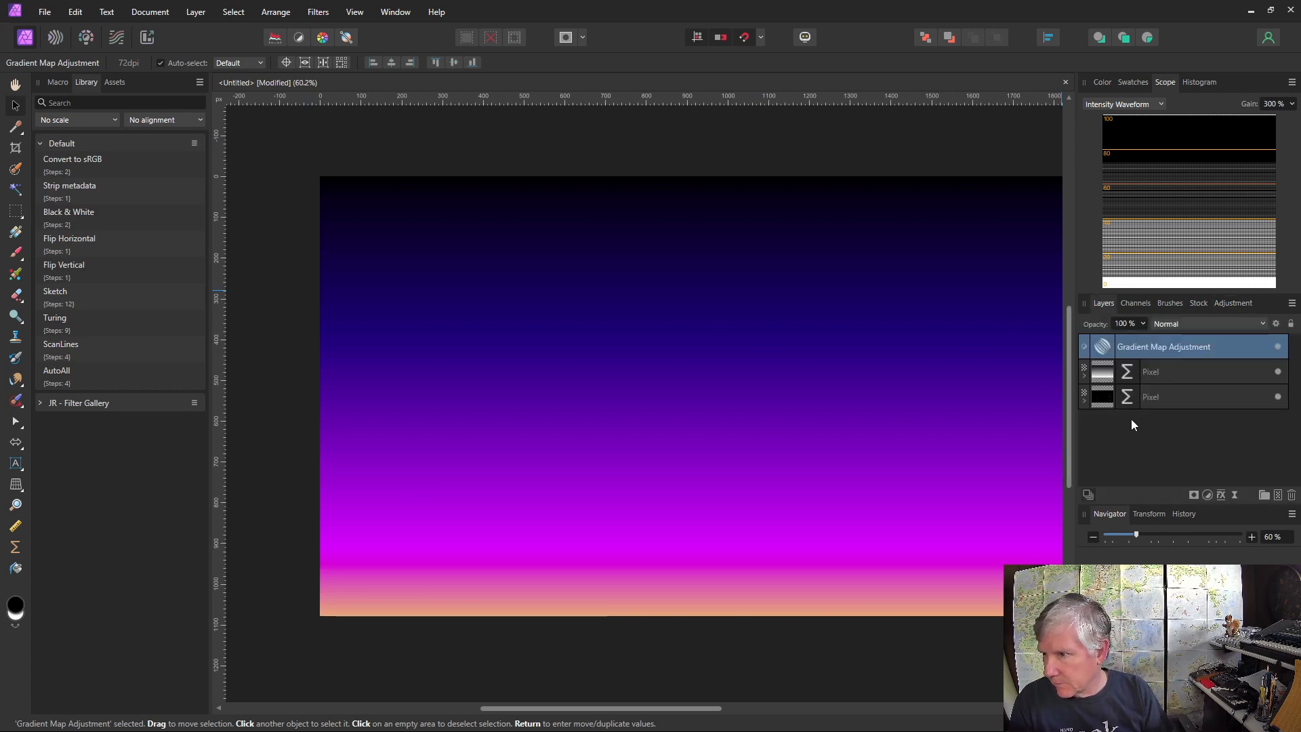
pyautogui.moveTo(1101, 349); pyautogui.dragTo(1105, 376)
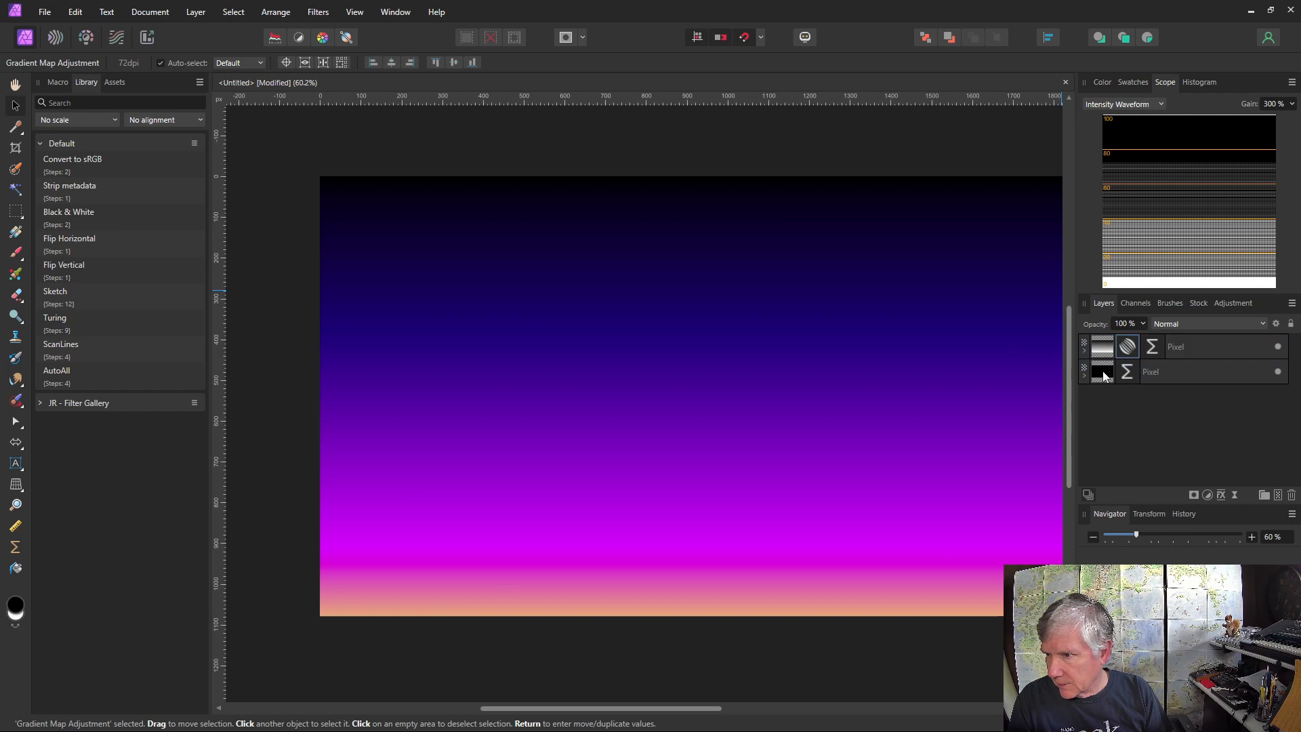
pyautogui.click(1186, 351)
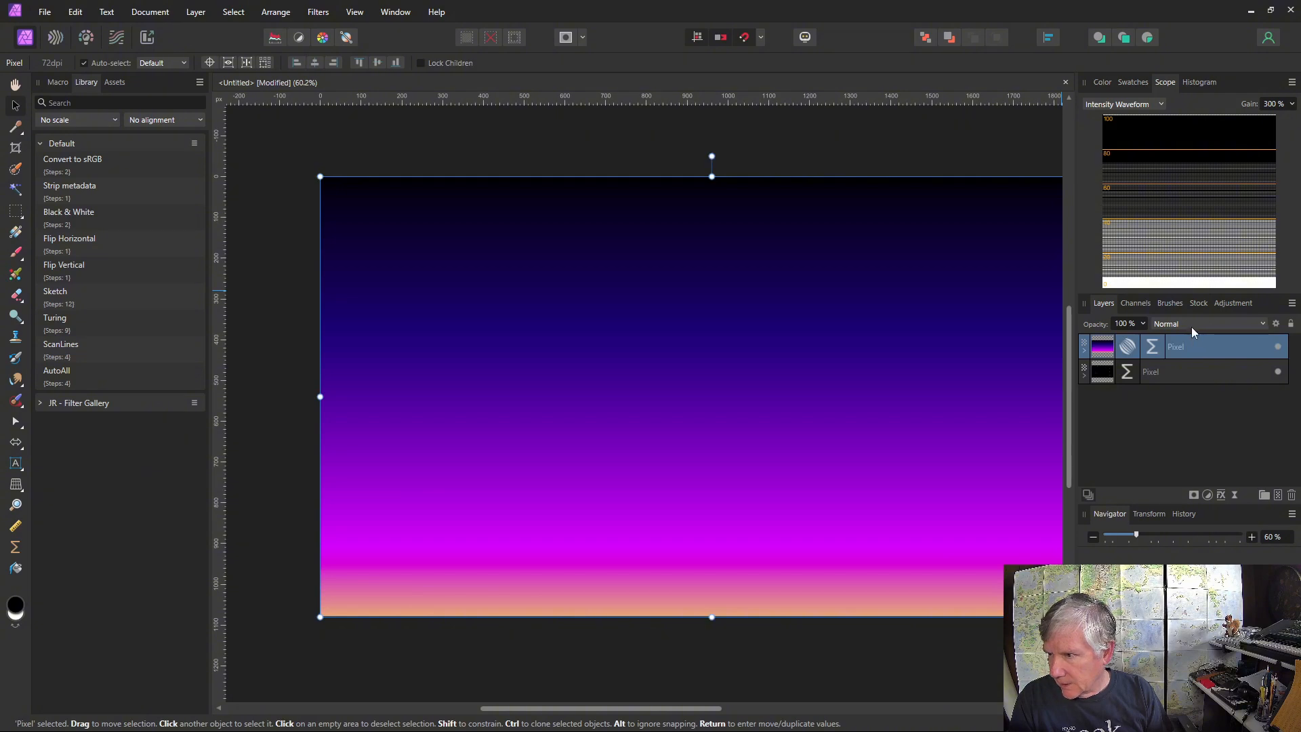
pyautogui.click(1191, 324)
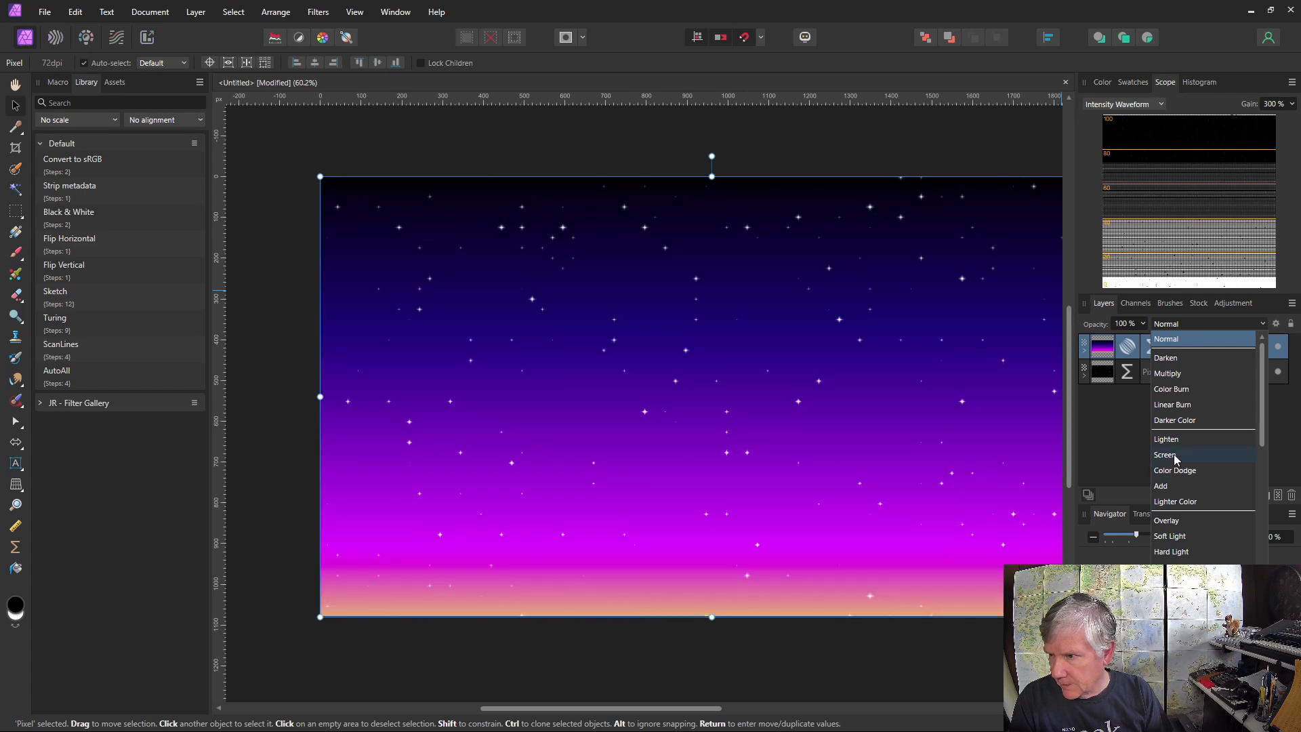
pyautogui.click(1176, 458)
# Reopen the star layer's live Procedural Texture, set Scale to 11 and shift the texture origin on the canvas
pyautogui.click(1127, 372)
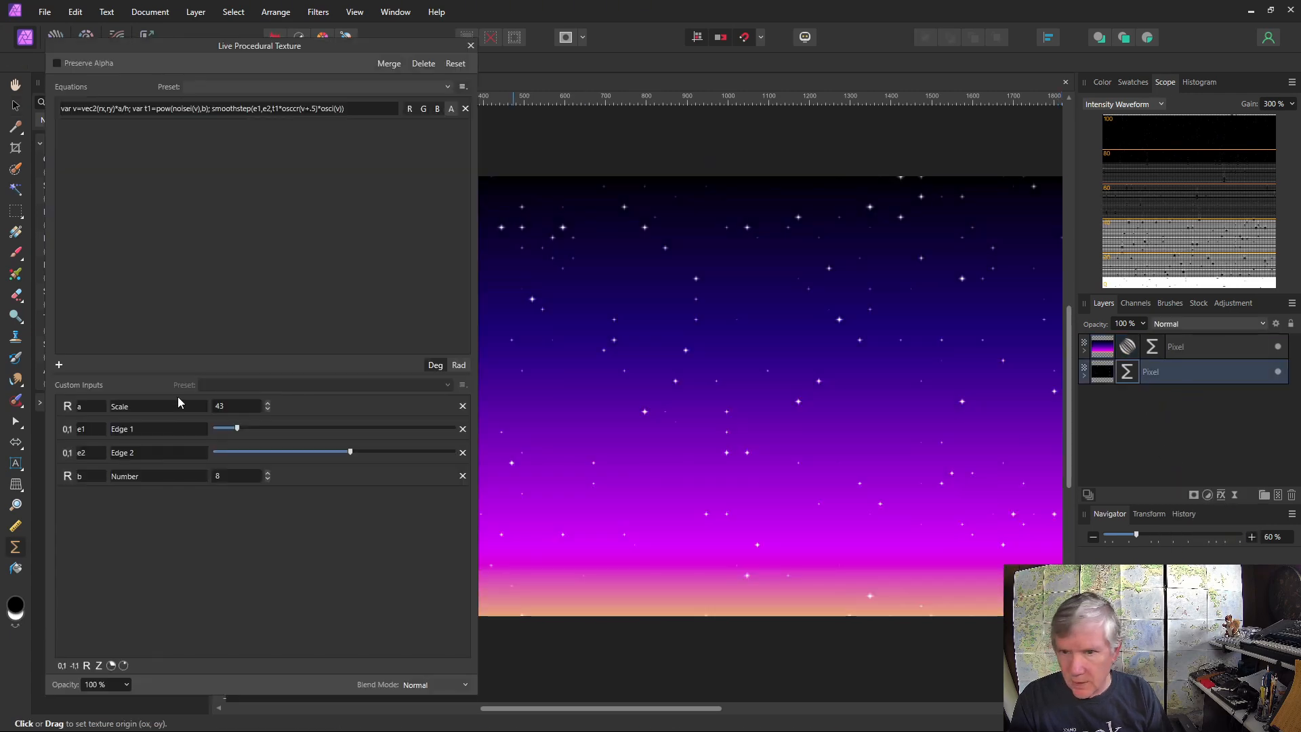
pyautogui.click(266, 408)
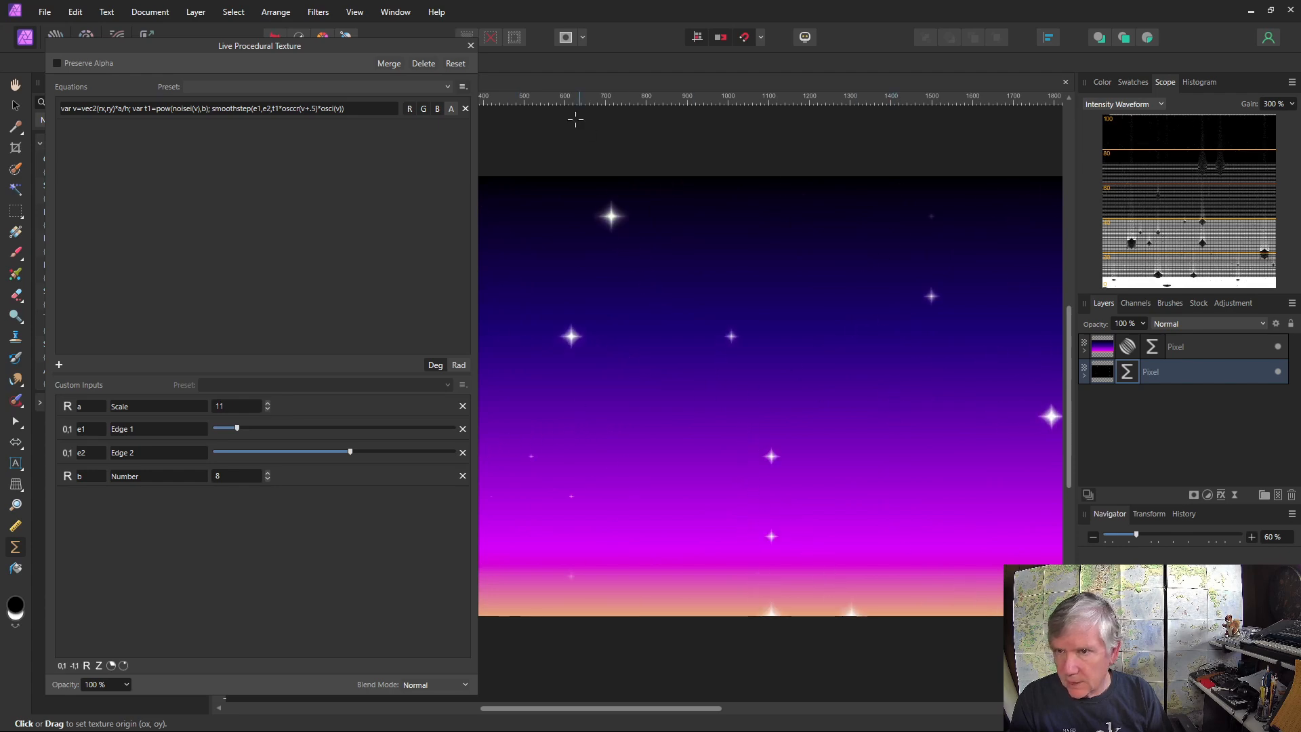
pyautogui.moveTo(897, 404); pyautogui.dragTo(645, 328)
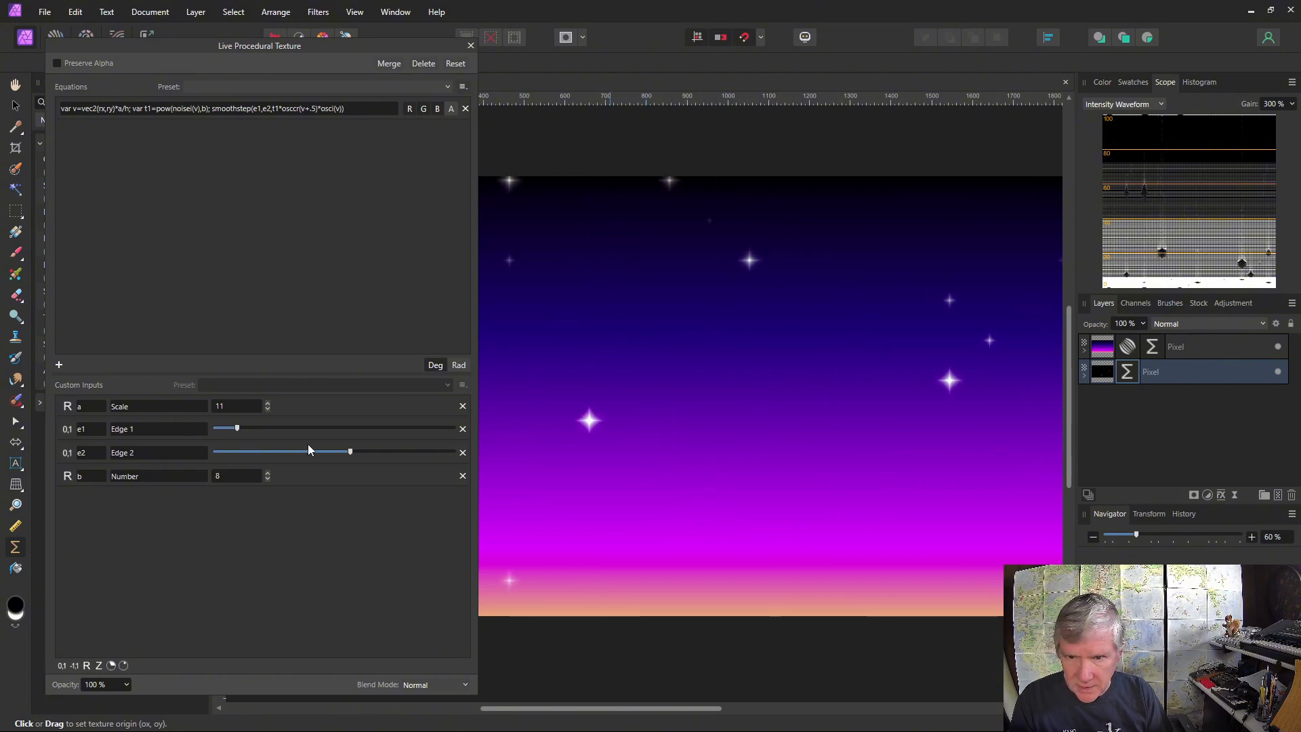
# Lower the star texture's Edge 2 slightly, raise Edge 1 slightly and set Number to 1
pyautogui.moveTo(351, 451)
pyautogui.mouseDown()
pyautogui.moveTo(245, 452)
pyautogui.moveTo(353, 450)
pyautogui.moveTo(334, 453)
pyautogui.mouseUp()
pyautogui.moveTo(242, 426)
pyautogui.mouseDown()
pyautogui.moveTo(279, 428)
pyautogui.moveTo(249, 428)
pyautogui.mouseUp()
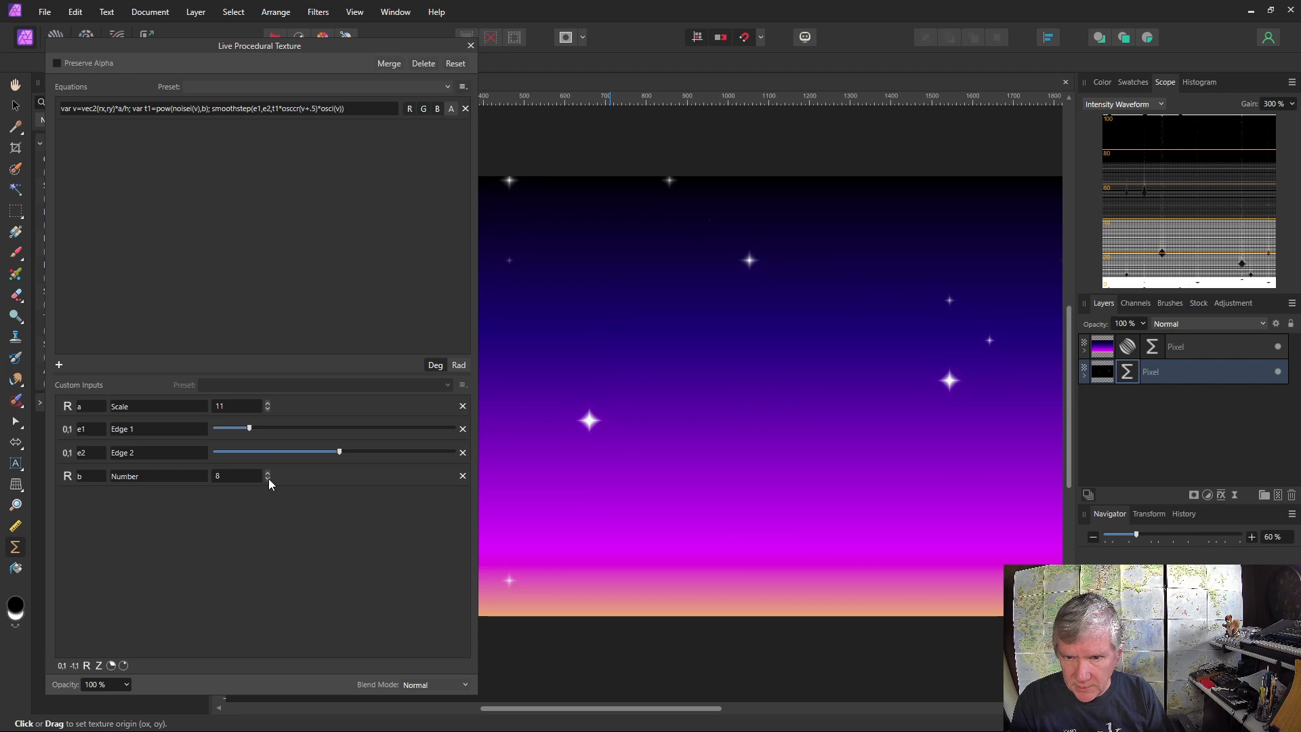
pyautogui.click(267, 478)
pyautogui.click(267, 479)
pyautogui.click(268, 478)
pyautogui.click(267, 478)
pyautogui.click(268, 479)
pyautogui.click(268, 478)
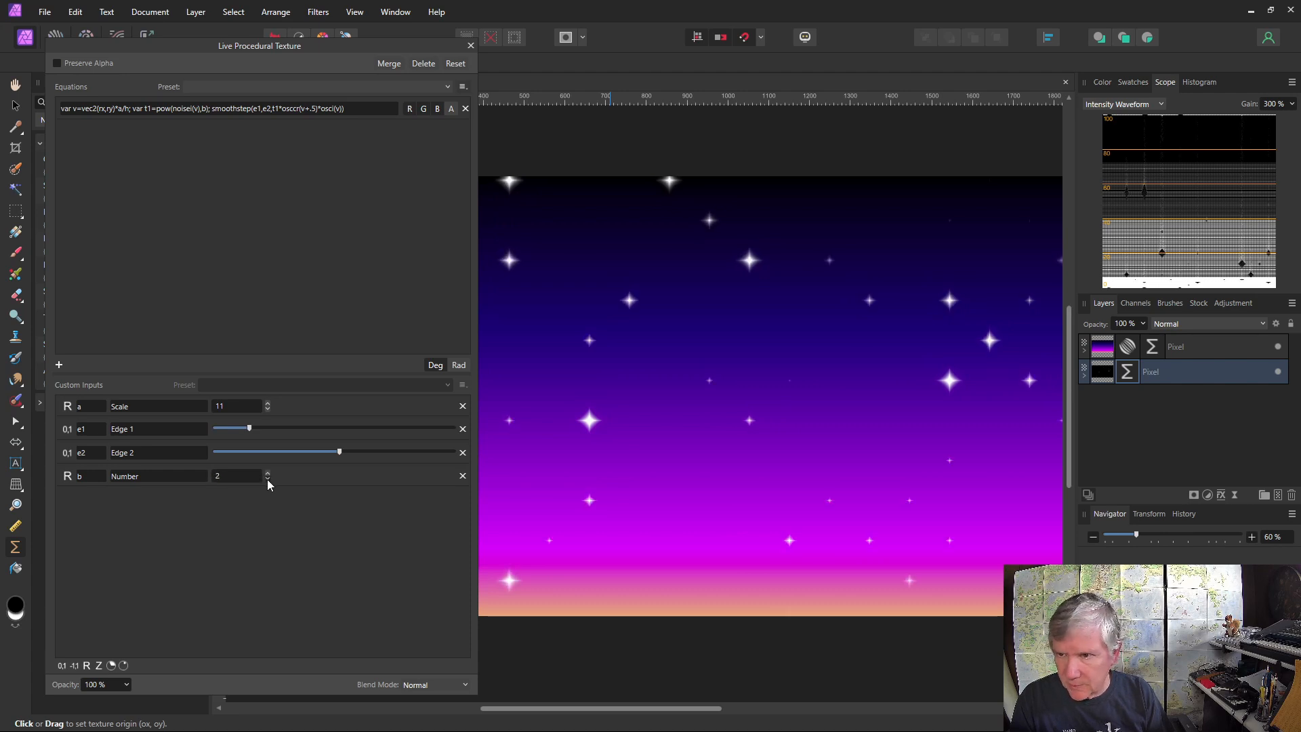
pyautogui.click(268, 478)
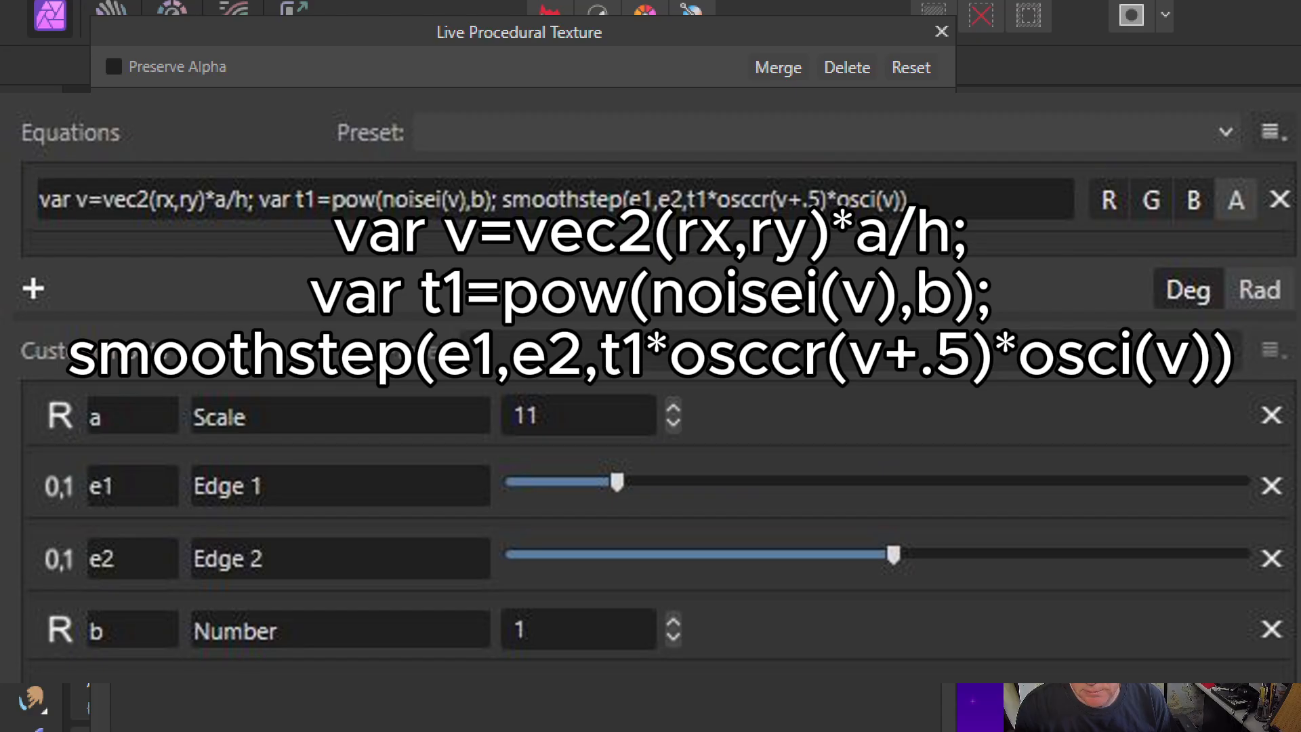